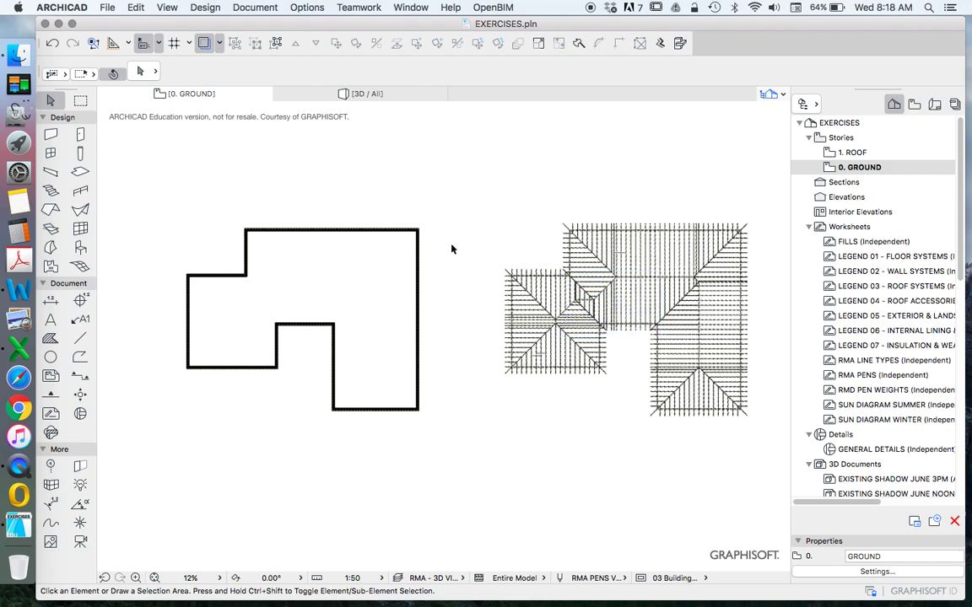
Step: Switch to the 1. ROOF story and delete the existing roof
{"action": "left_click", "coordinate": [342, 228]}
{"action": "left_click", "coordinate": [457, 196]}
{"action": "left_click", "coordinate": [852, 152]}
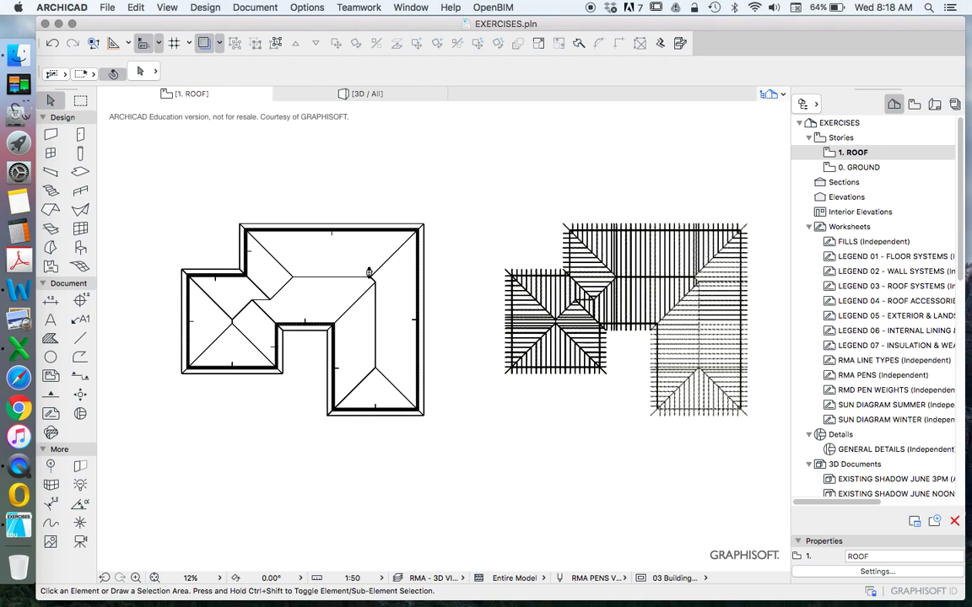
{"action": "left_click", "coordinate": [378, 280]}
{"action": "key", "text": "Delete"}
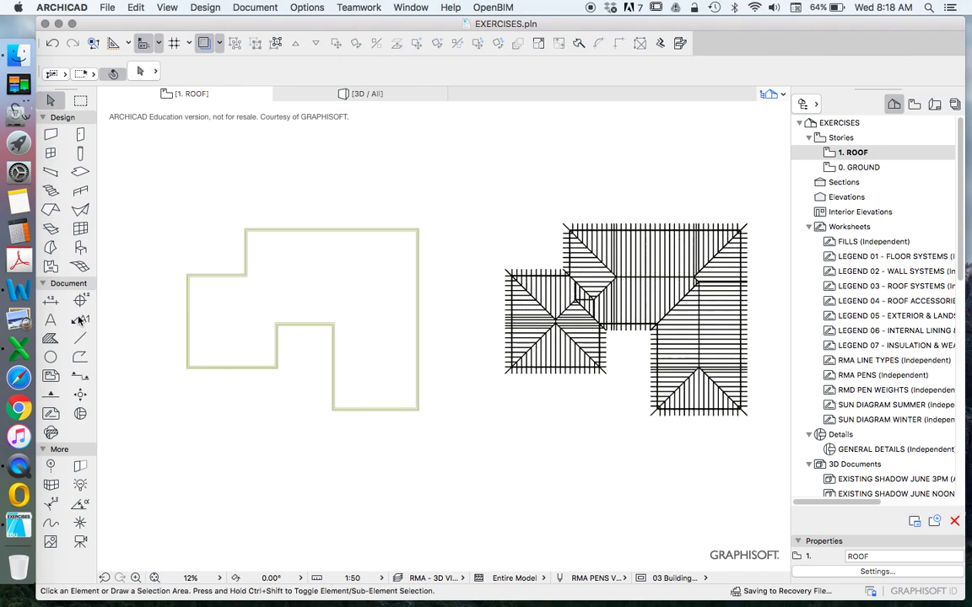
Step: Set the Roof tool's default pitch to 25° instead of 15°
{"action": "left_click", "coordinate": [51, 210]}
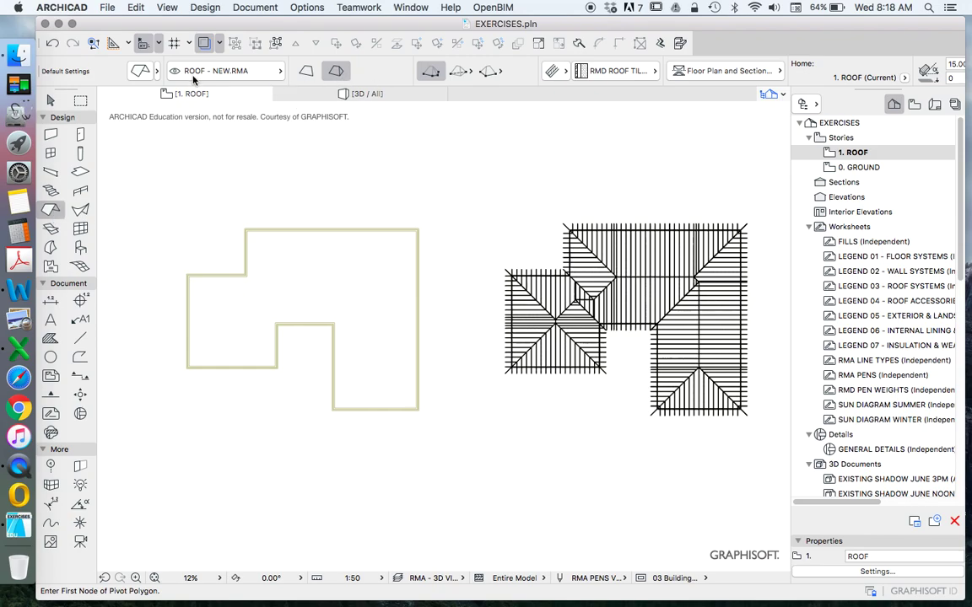
{"action": "left_click", "coordinate": [128, 69]}
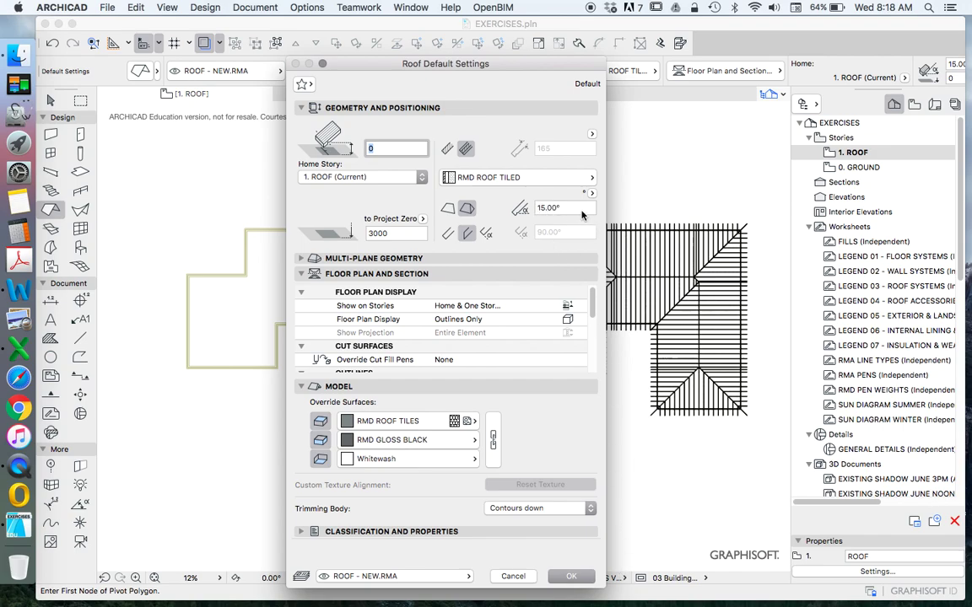
{"action": "double_click", "coordinate": [544, 207]}
{"action": "type", "text": "25"}
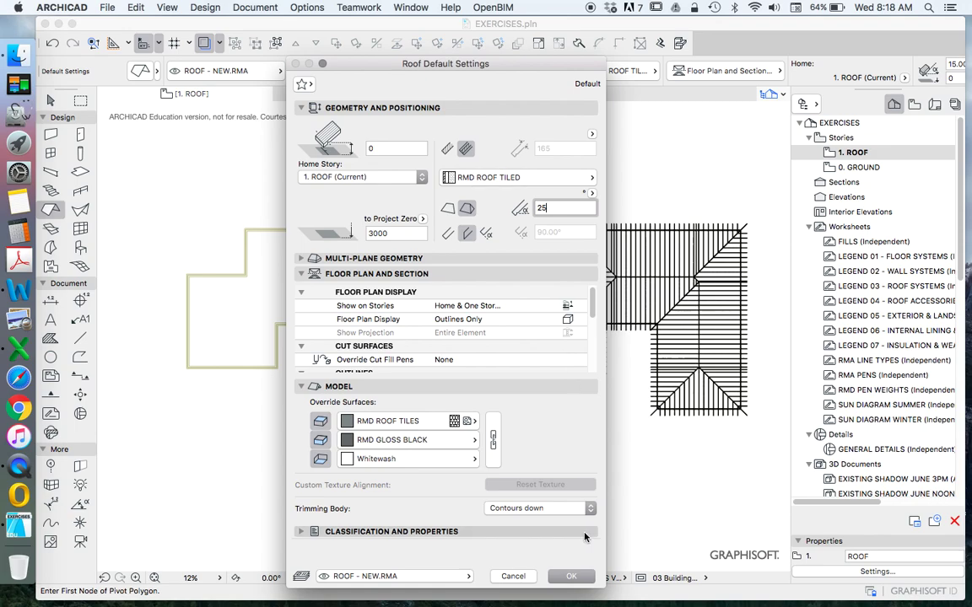
{"action": "left_click", "coordinate": [571, 576]}
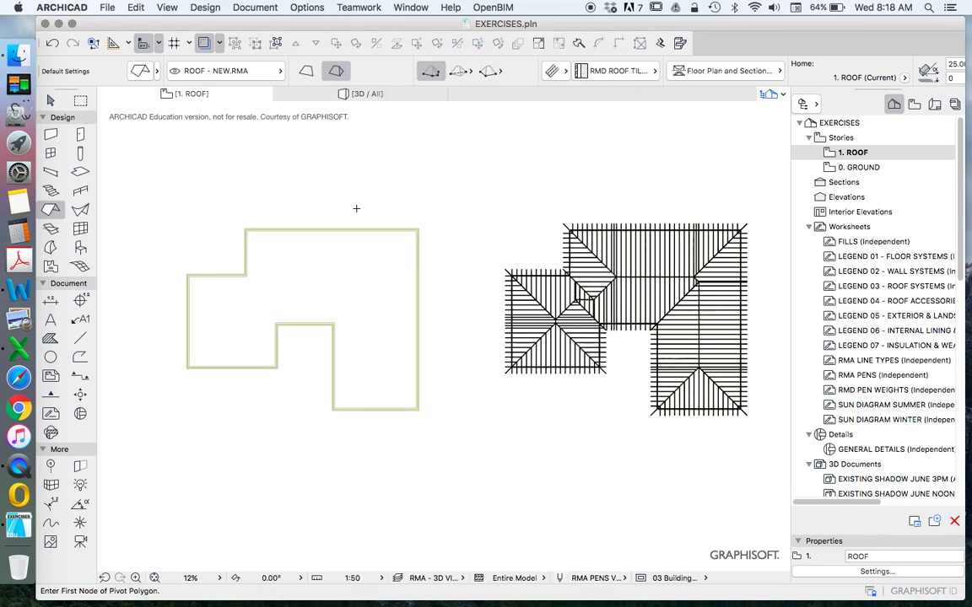
Step: Generate a multi-plane hipped roof over the irregular wall outline with the magic wand
{"action": "left_click", "coordinate": [271, 256]}
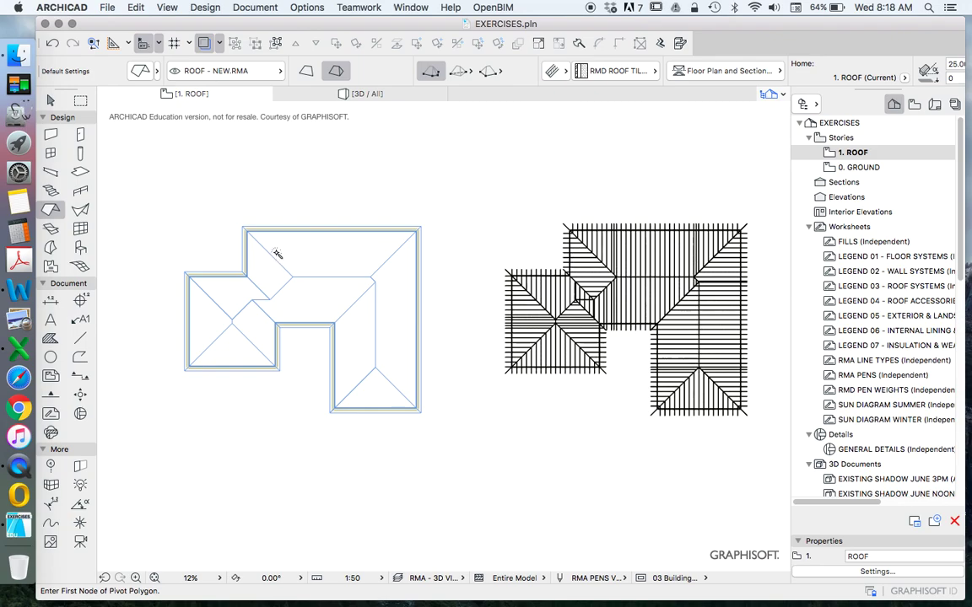
{"action": "key", "text": "super+z"}
{"action": "left_click", "coordinate": [308, 261]}
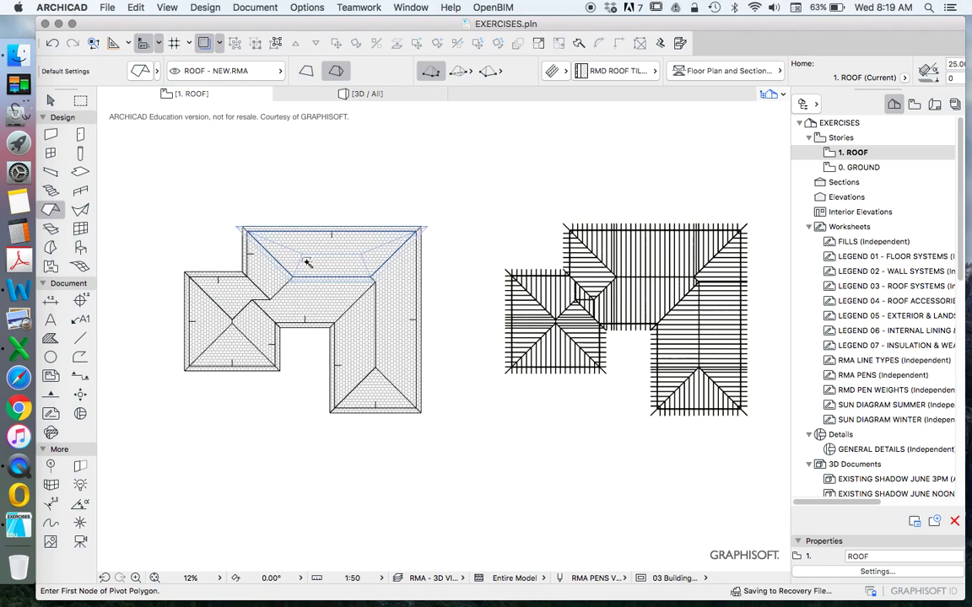
Step: Uncheck Cover Fills in the new roof's selection settings
{"action": "left_click", "coordinate": [50, 100]}
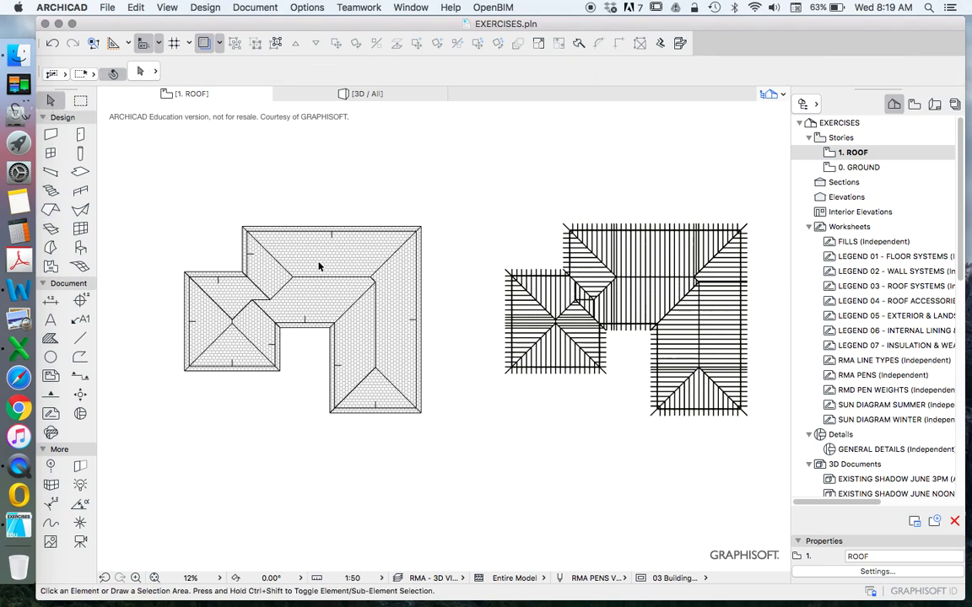
{"action": "left_click", "coordinate": [319, 261]}
{"action": "left_click", "coordinate": [140, 74]}
{"action": "scroll", "coordinate": [530, 318], "scroll_direction": "down", "scroll_amount": 5}
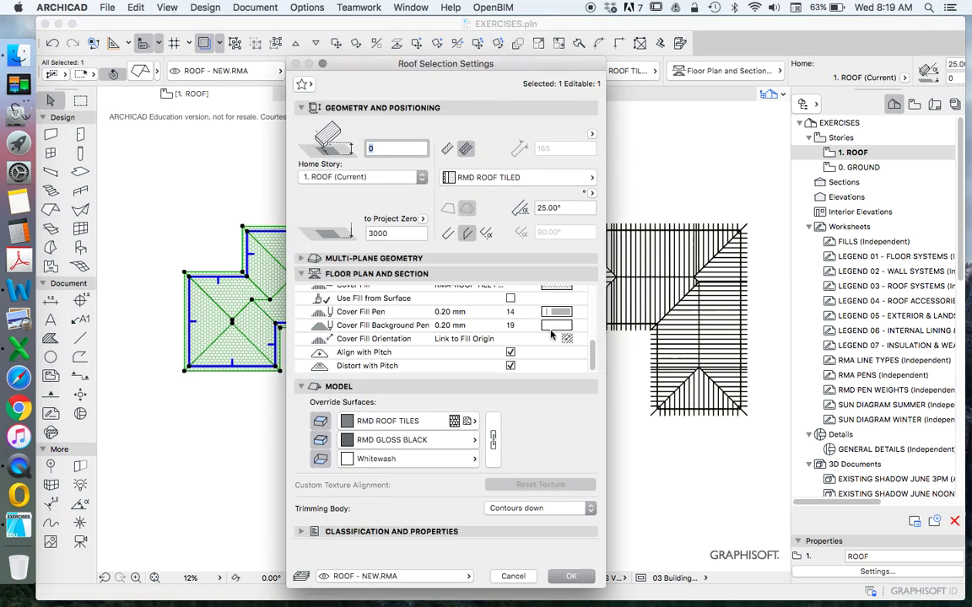
{"action": "scroll", "coordinate": [529, 318], "scroll_direction": "up", "scroll_amount": 2}
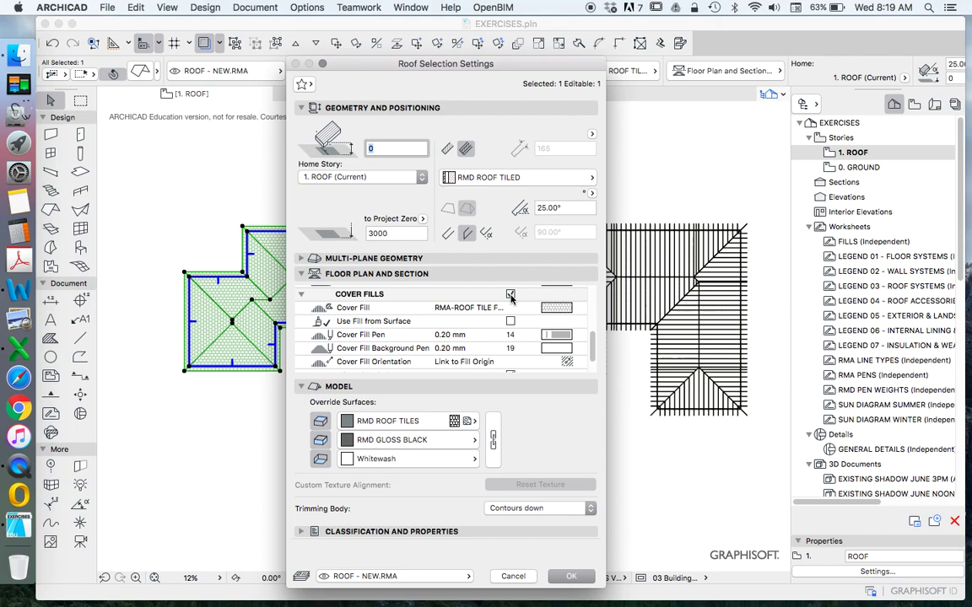
{"action": "left_click", "coordinate": [510, 295]}
{"action": "left_click", "coordinate": [571, 576]}
{"action": "left_click", "coordinate": [211, 221]}
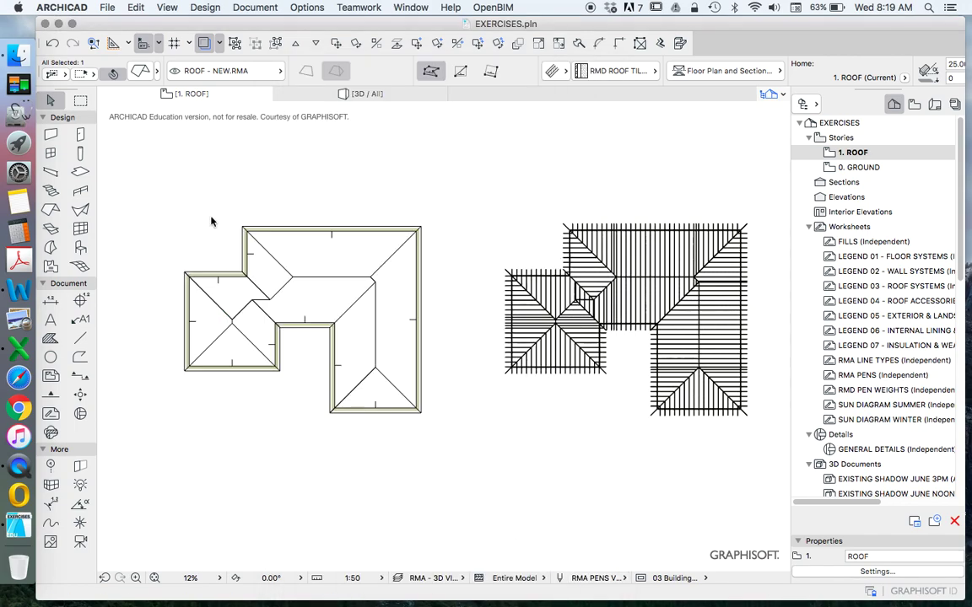
{"action": "scroll", "coordinate": [215, 234], "scroll_direction": "up", "scroll_amount": 10}
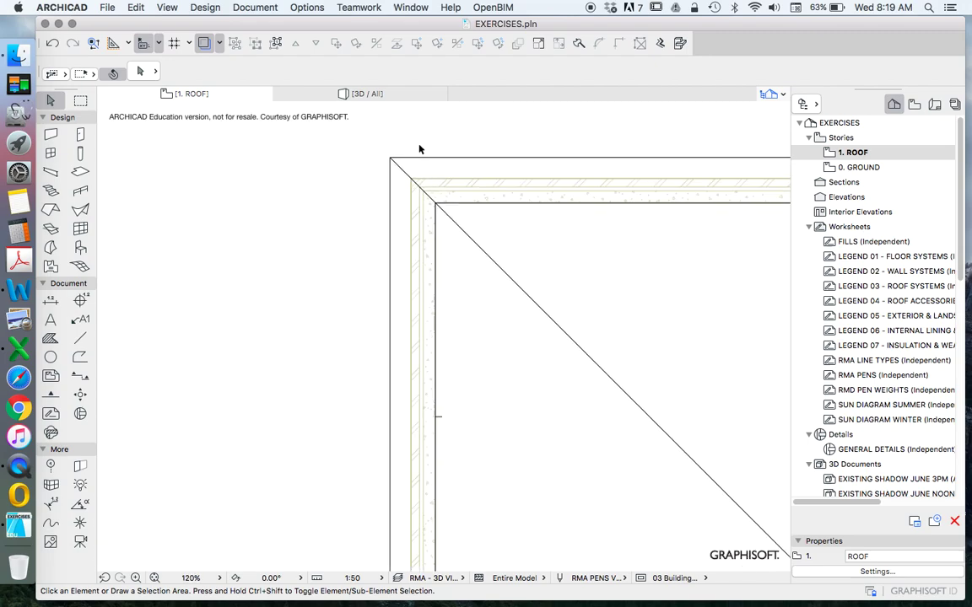
Step: Offset the roof's top-left edge outward so the eaves overhang the outer wall corner
{"action": "left_click", "coordinate": [445, 258]}
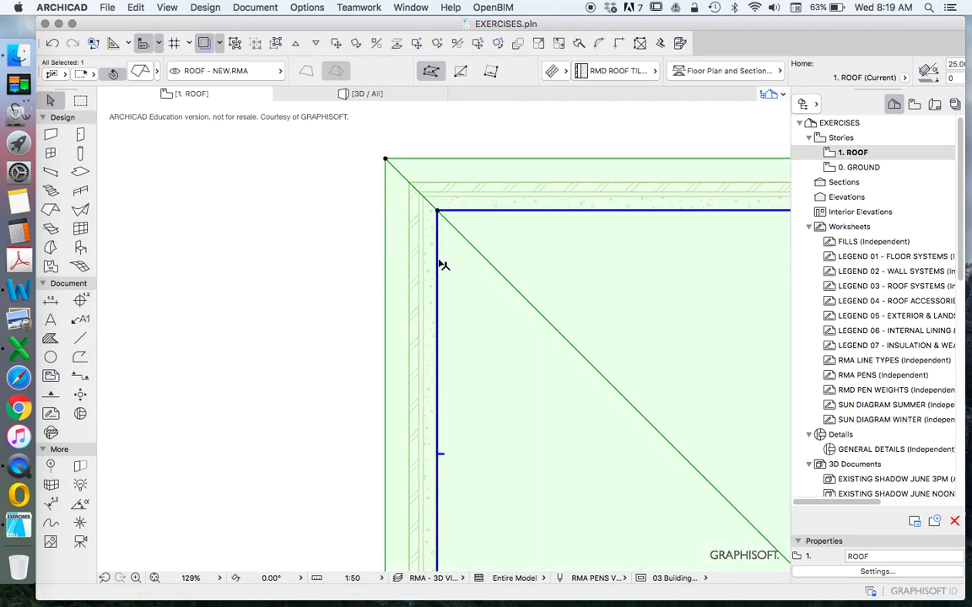
{"action": "scroll", "coordinate": [443, 212], "scroll_direction": "up", "scroll_amount": 5}
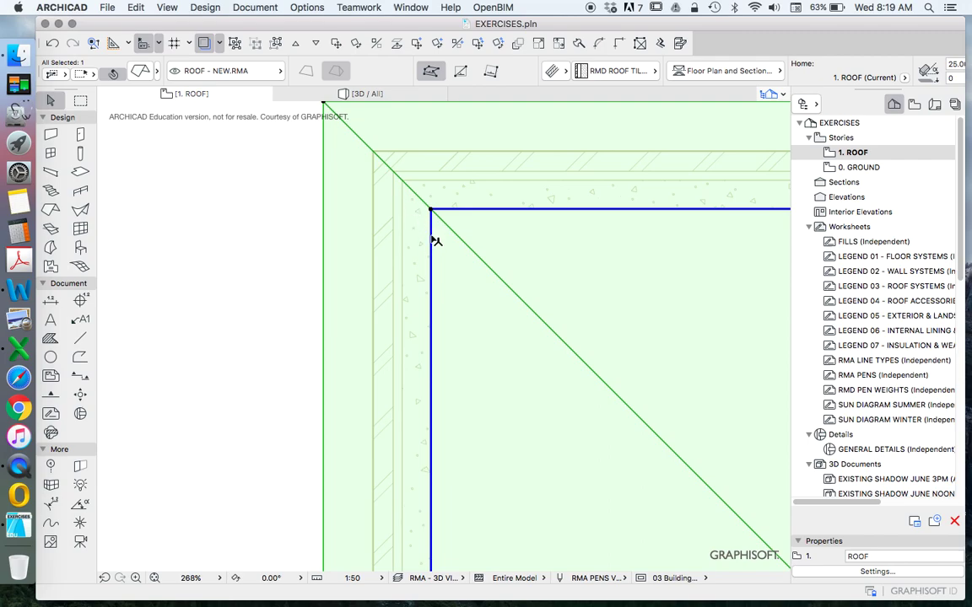
{"action": "left_click", "coordinate": [433, 240]}
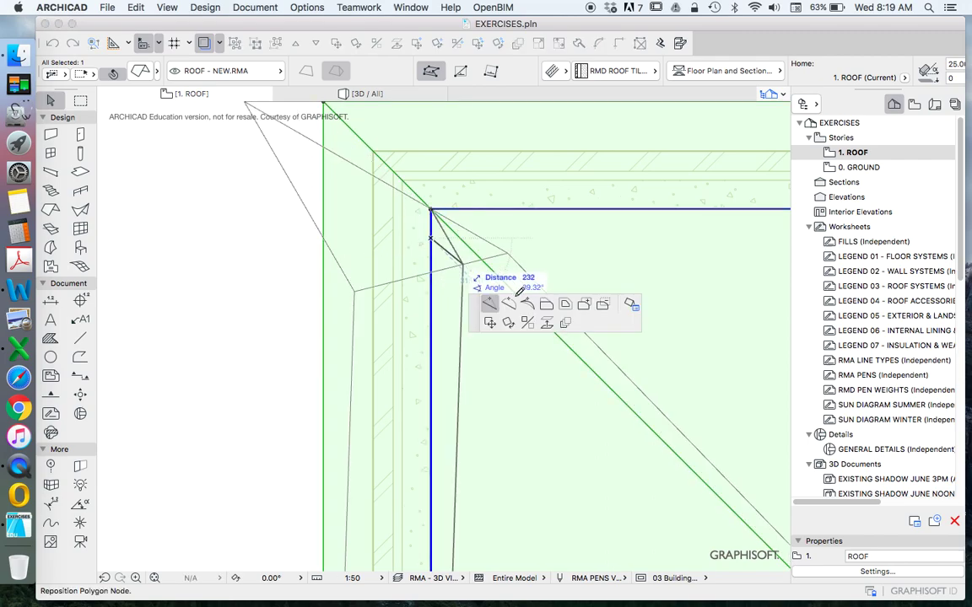
{"action": "left_click", "coordinate": [566, 305]}
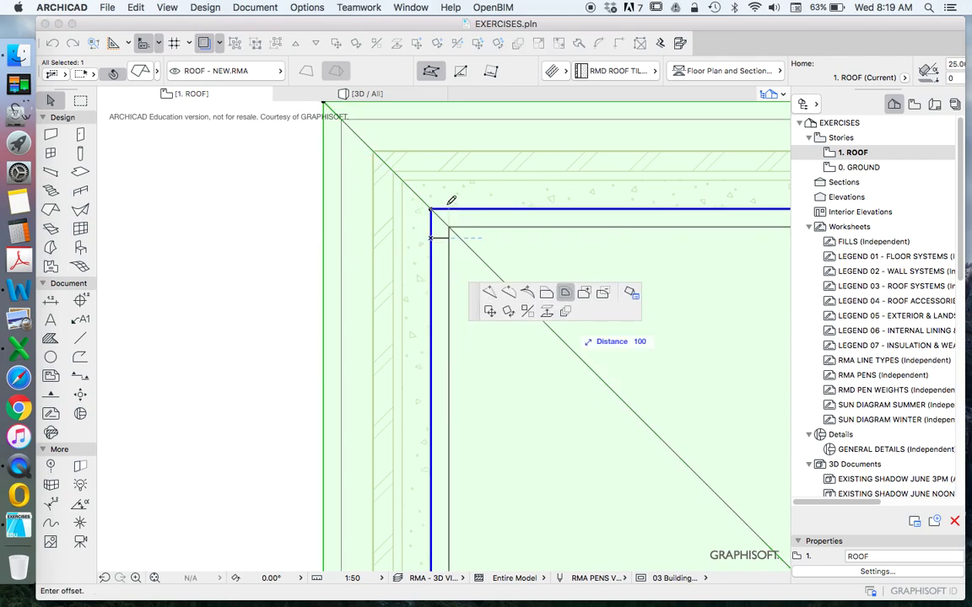
{"action": "left_click", "coordinate": [409, 233]}
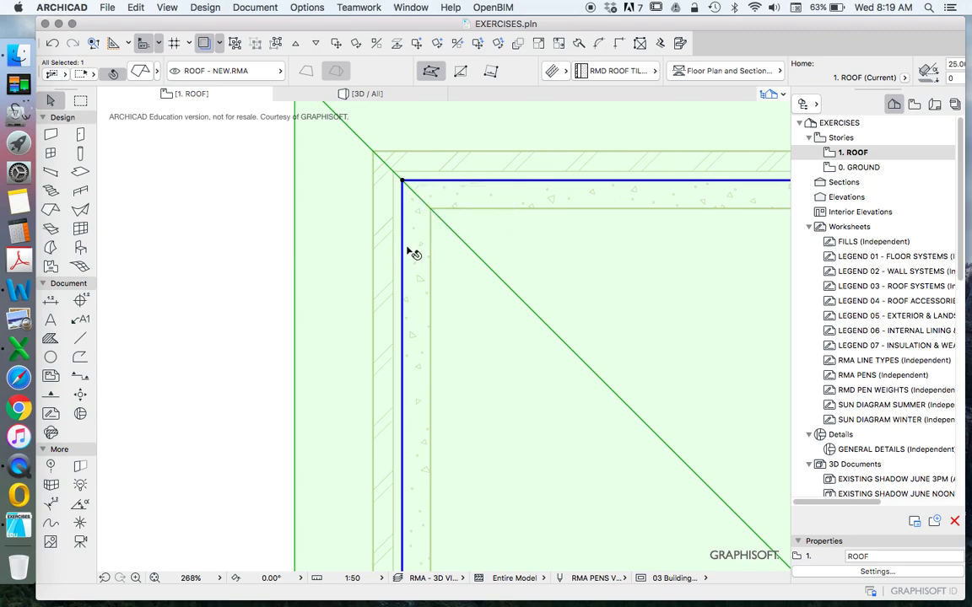
{"action": "scroll", "coordinate": [412, 253], "scroll_direction": "down", "scroll_amount": 5}
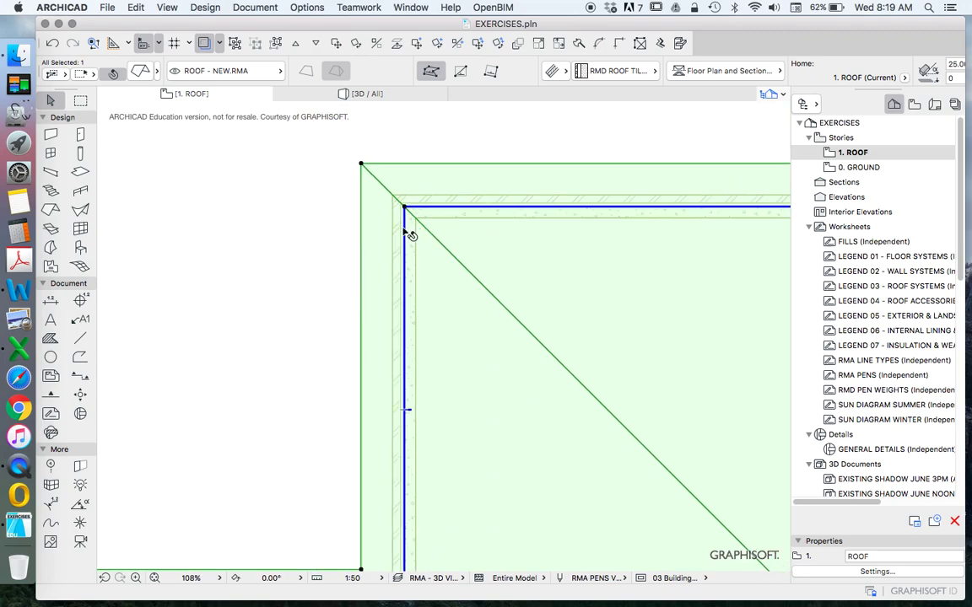
{"action": "scroll", "coordinate": [412, 240], "scroll_direction": "up", "scroll_amount": 3}
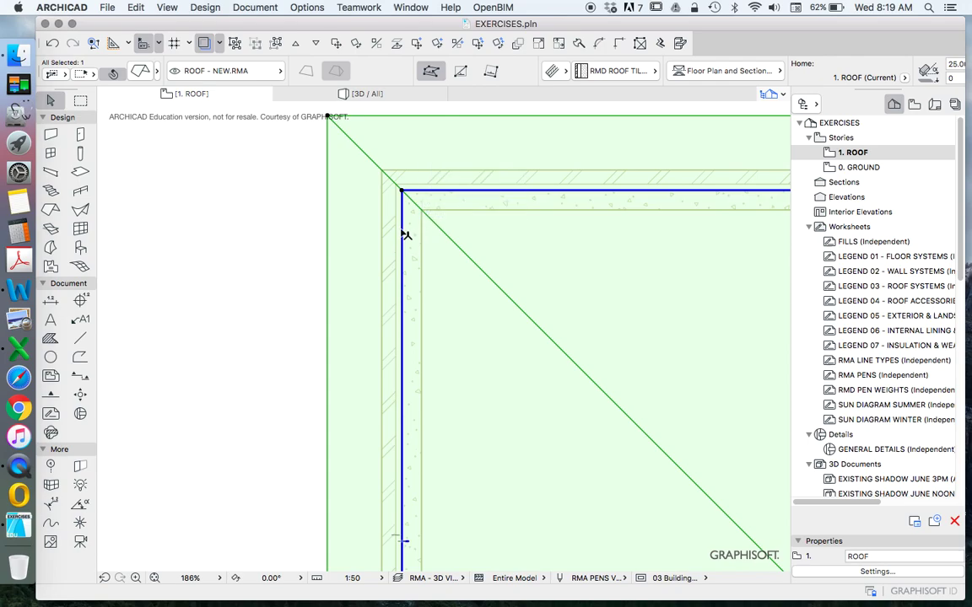
{"action": "left_click", "coordinate": [273, 264]}
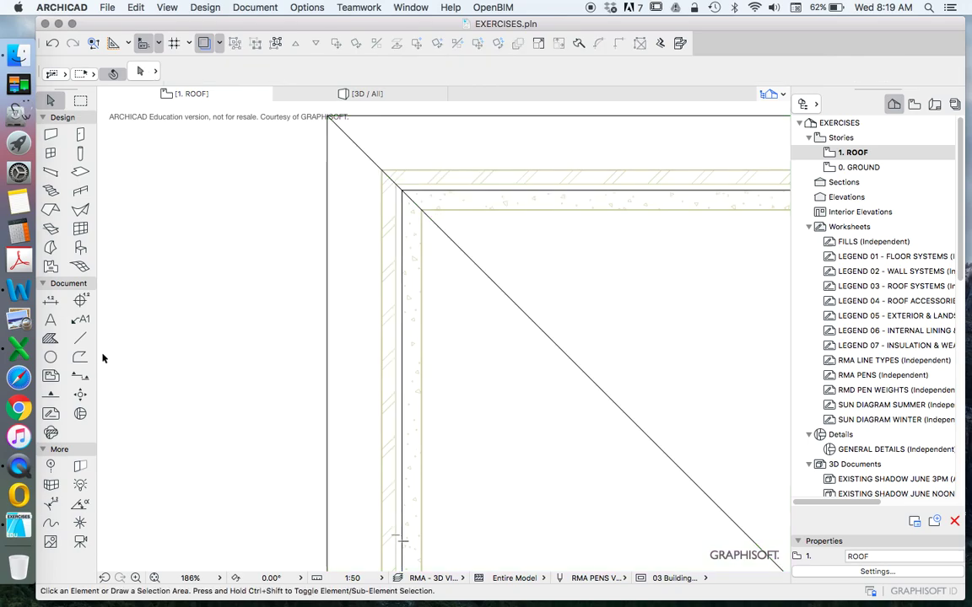
Step: Confirm the roof's 25° pitch and 600 eaves offset in its Multi-plane Geometry settings
{"action": "left_click", "coordinate": [80, 337]}
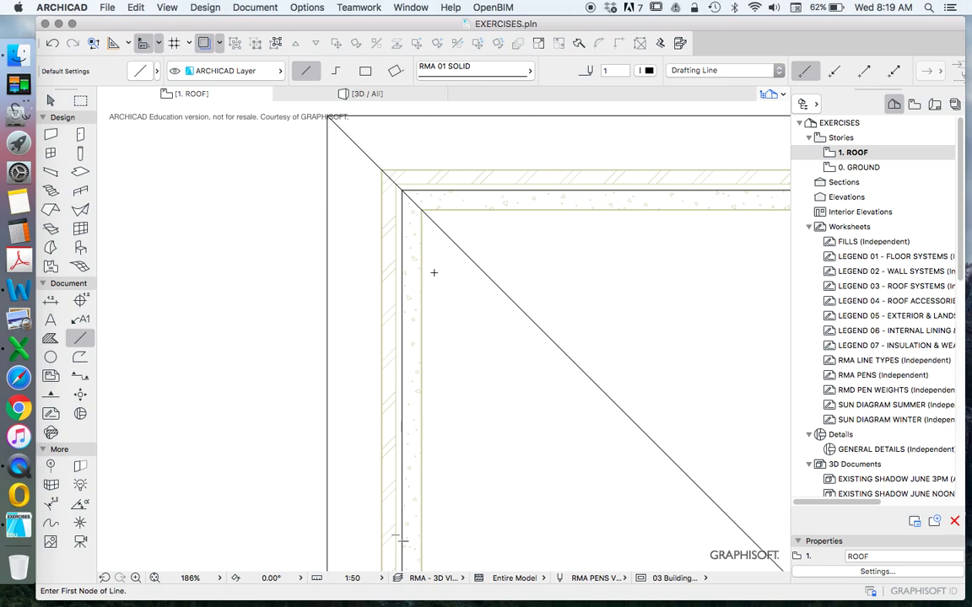
{"action": "left_click", "coordinate": [326, 250], "text": "shift"}
{"action": "key", "text": "super+t"}
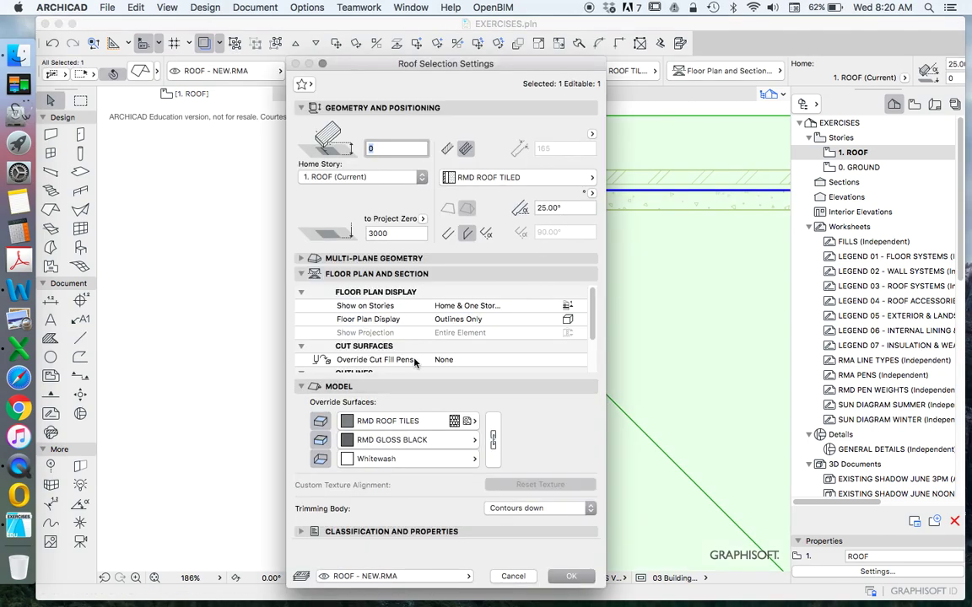
{"action": "left_click", "coordinate": [472, 386]}
{"action": "left_click", "coordinate": [573, 258]}
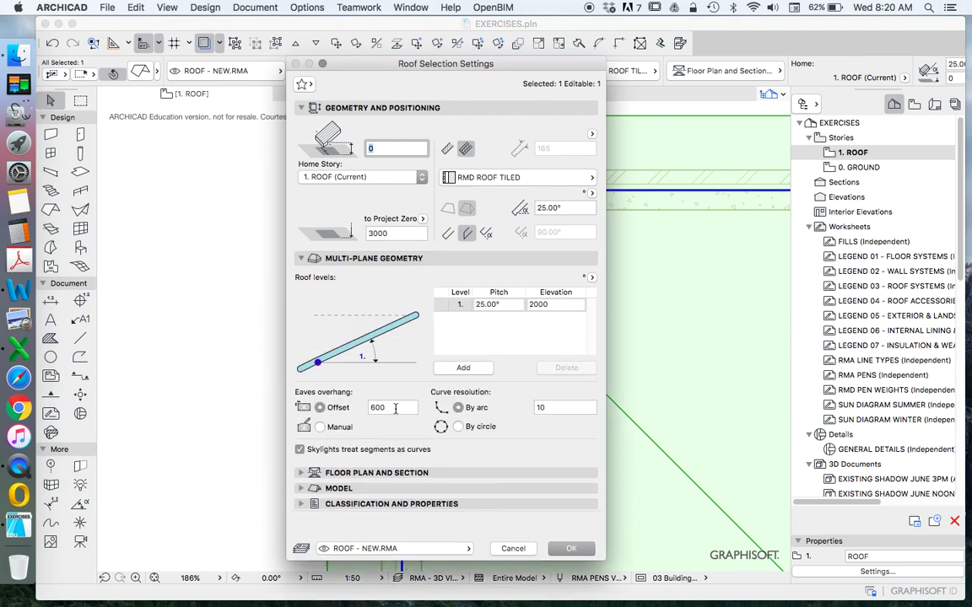
{"action": "left_click", "coordinate": [571, 548]}
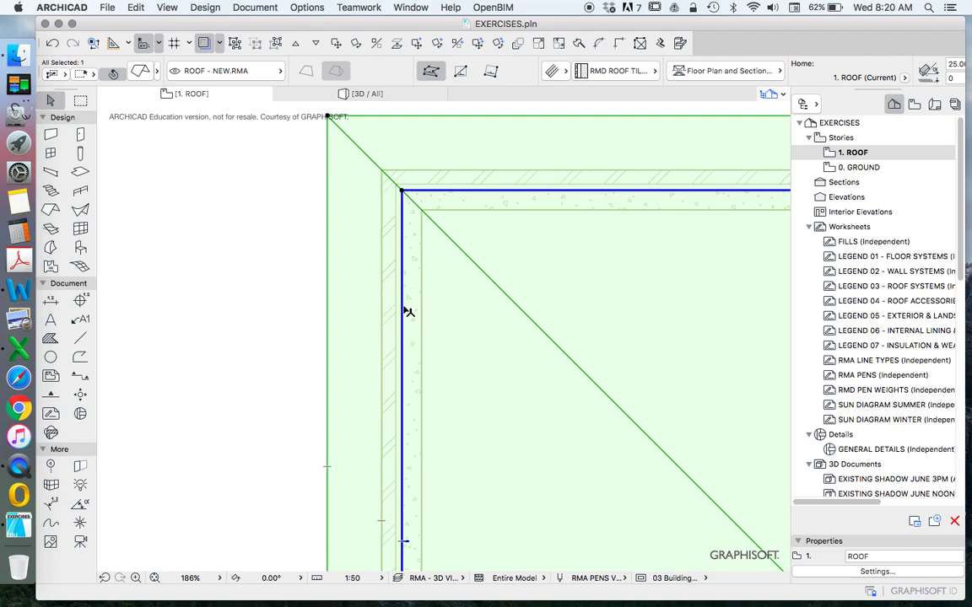
Step: Offset the roof's left edge further outward beyond the wall, then deselect
{"action": "left_click", "coordinate": [328, 304]}
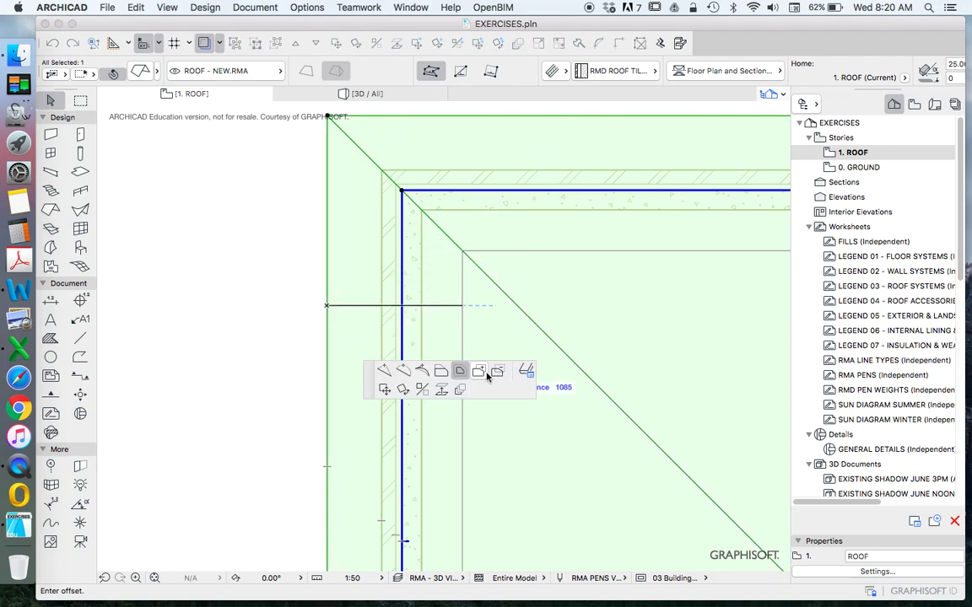
{"action": "left_click", "coordinate": [300, 303]}
{"action": "scroll", "coordinate": [301, 304], "scroll_direction": "down", "scroll_amount": 5}
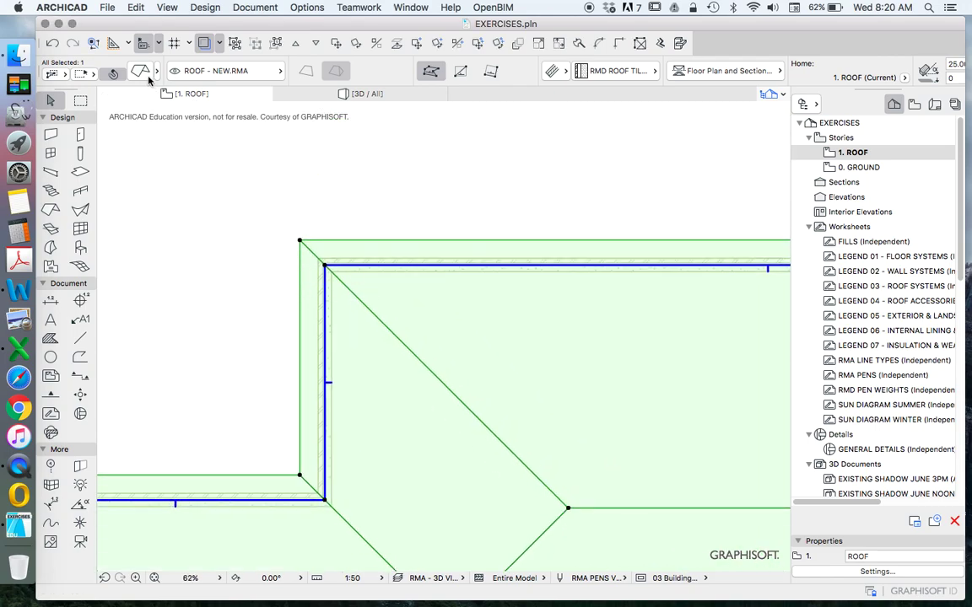
{"action": "left_click", "coordinate": [189, 252]}
{"action": "scroll", "coordinate": [368, 232], "scroll_direction": "down", "scroll_amount": 8}
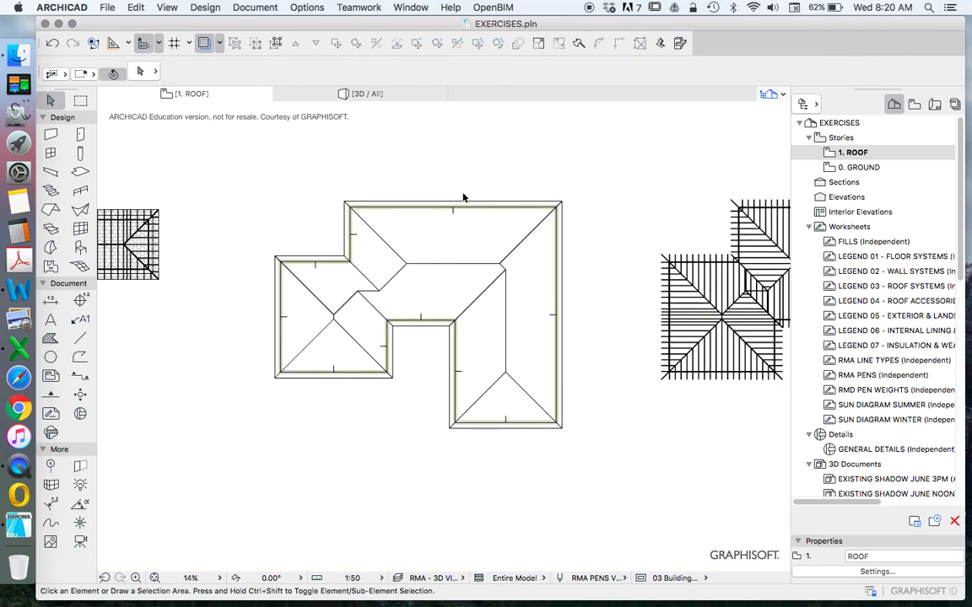
{"action": "left_click", "coordinate": [406, 223]}
{"action": "scroll", "coordinate": [415, 302], "scroll_direction": "up", "scroll_amount": 3}
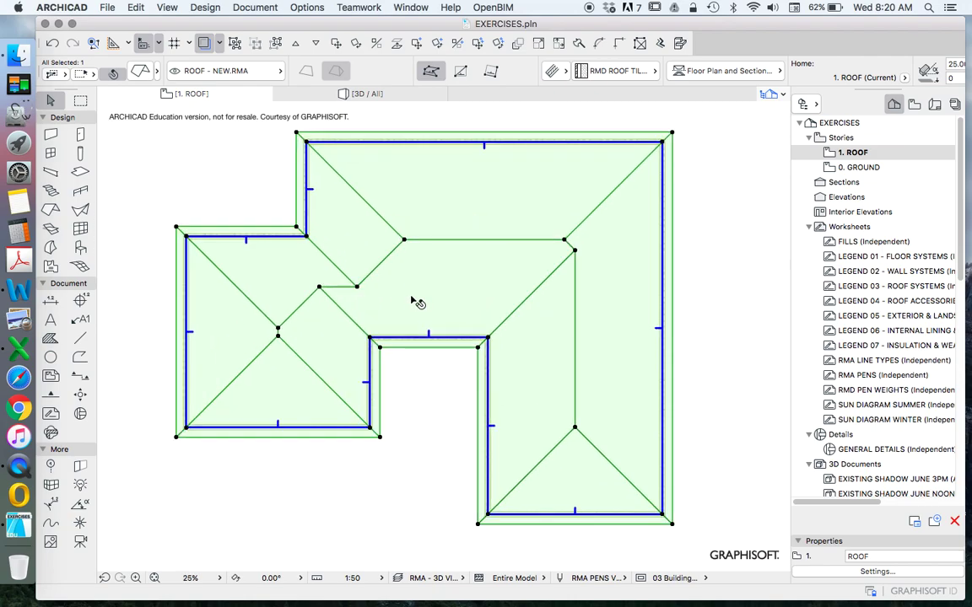
{"action": "scroll", "coordinate": [327, 332], "scroll_direction": "down", "scroll_amount": 2}
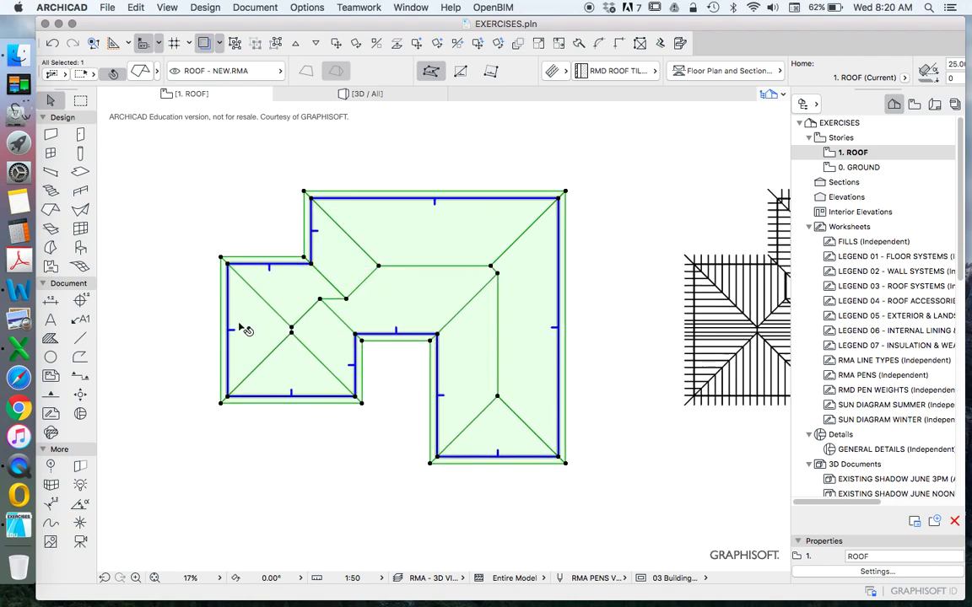
{"action": "scroll", "coordinate": [187, 314], "scroll_direction": "down", "scroll_amount": 3}
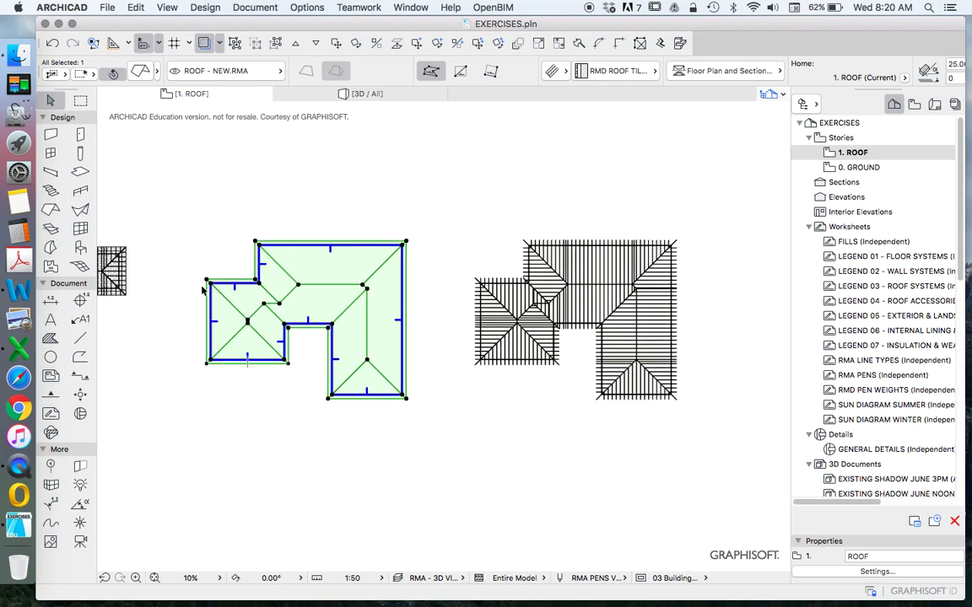
{"action": "left_click", "coordinate": [234, 265]}
{"action": "scroll", "coordinate": [234, 265], "scroll_direction": "up", "scroll_amount": 1}
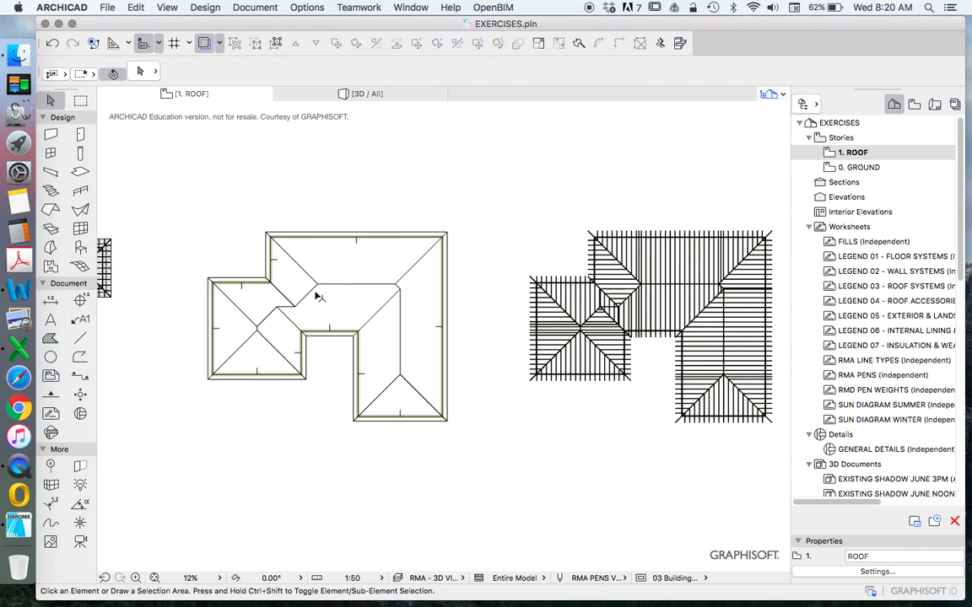
{"action": "left_click", "coordinate": [378, 314]}
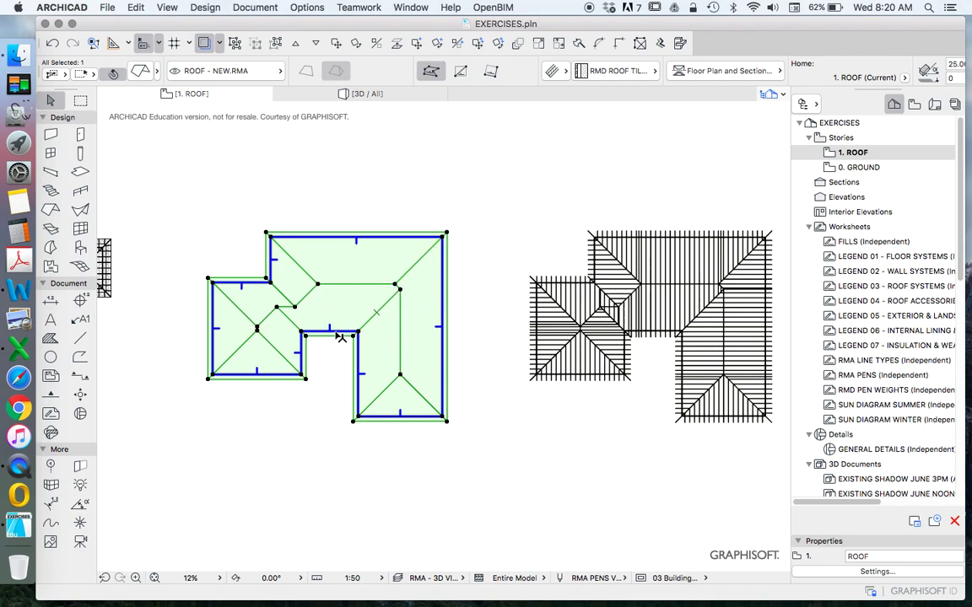
Step: Show only the roof in 3D and orbit to a low side view of its hipped planes
{"action": "right_click", "coordinate": [407, 187]}
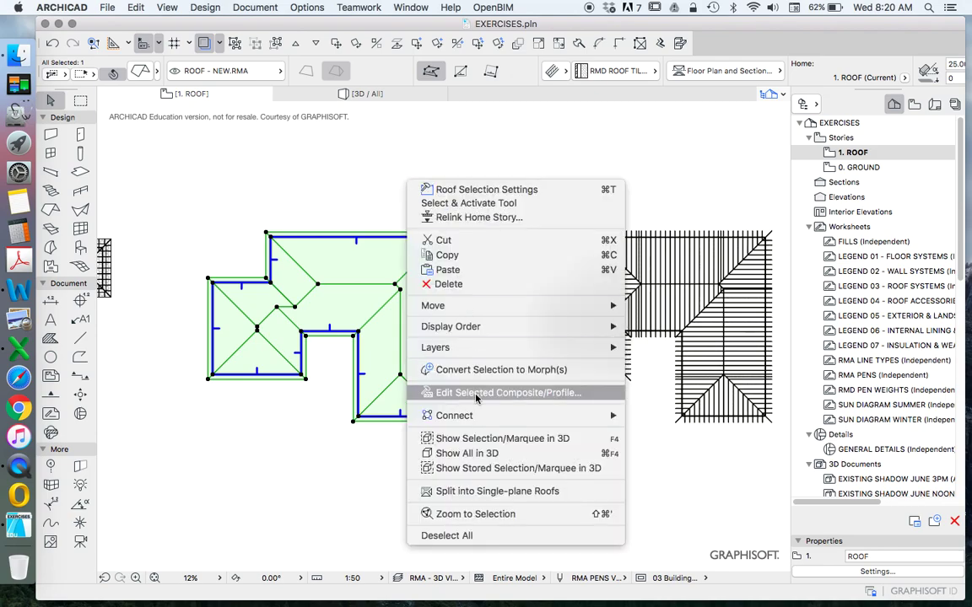
{"action": "left_click", "coordinate": [491, 433]}
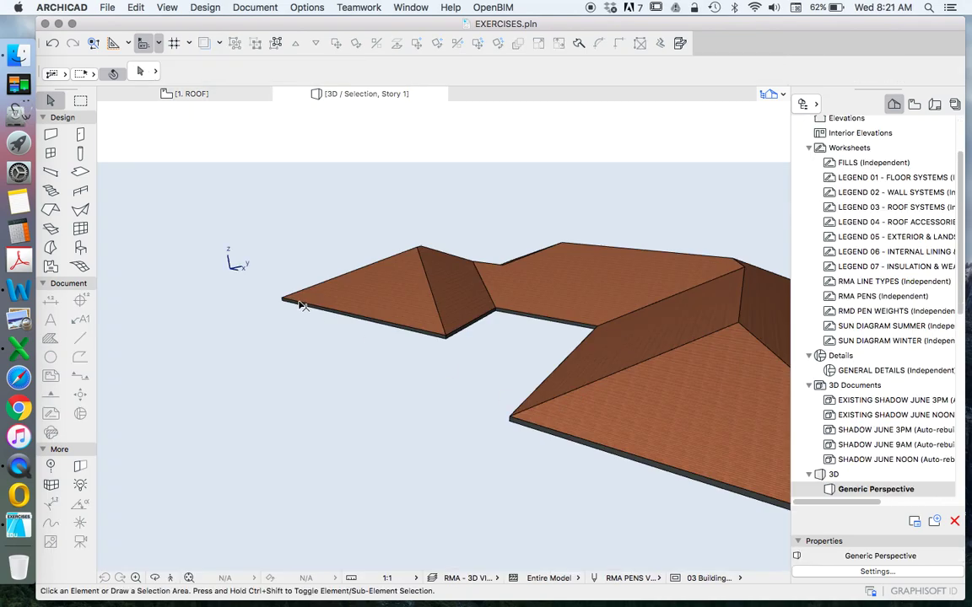
{"action": "scroll", "coordinate": [566, 316], "scroll_direction": "down", "scroll_amount": 5}
{"action": "left_click", "coordinate": [154, 577]}
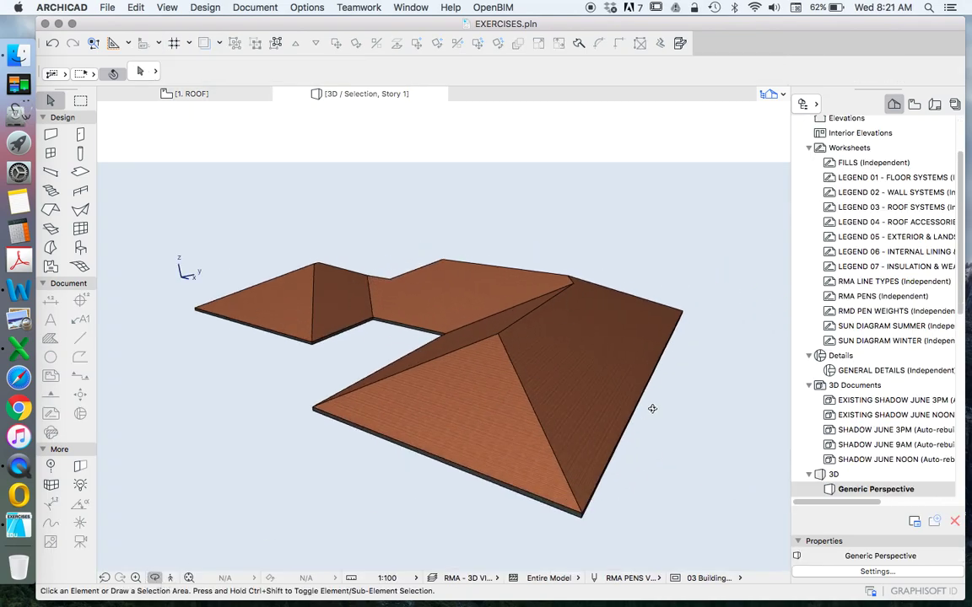
{"action": "left_click_drag", "start_coordinate": [652, 409], "coordinate": [463, 379]}
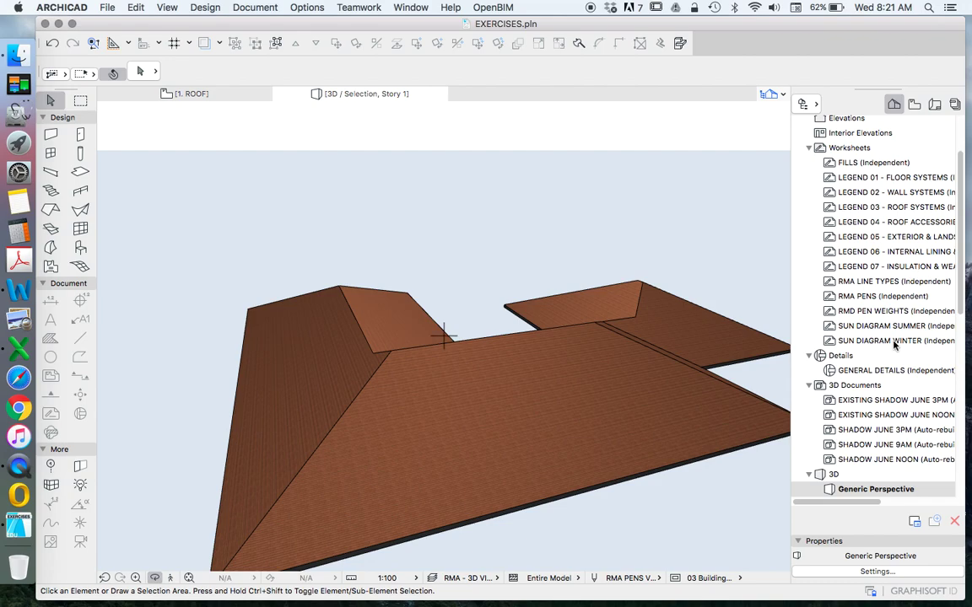
{"action": "scroll", "coordinate": [894, 337], "scroll_direction": "up", "scroll_amount": 3}
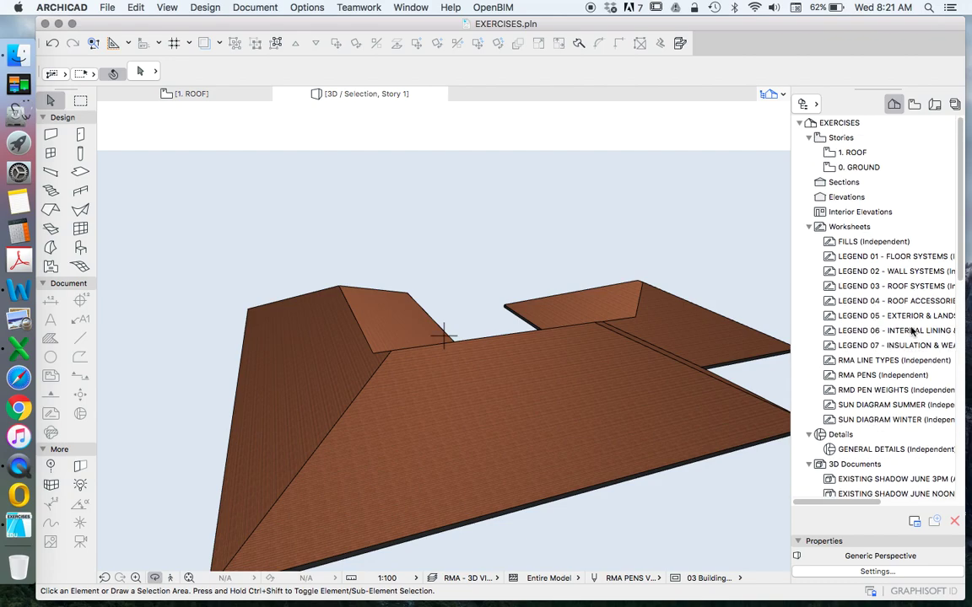
Step: Return to the 1. ROOF plan and select only the unframed left roof, not the framed example
{"action": "double_click", "coordinate": [852, 153]}
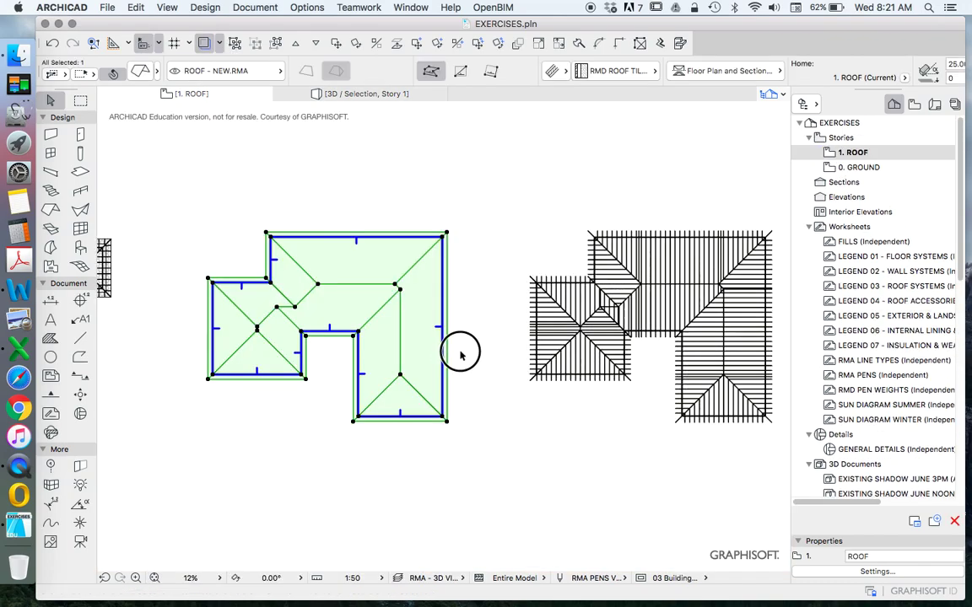
{"action": "key", "text": "Escape"}
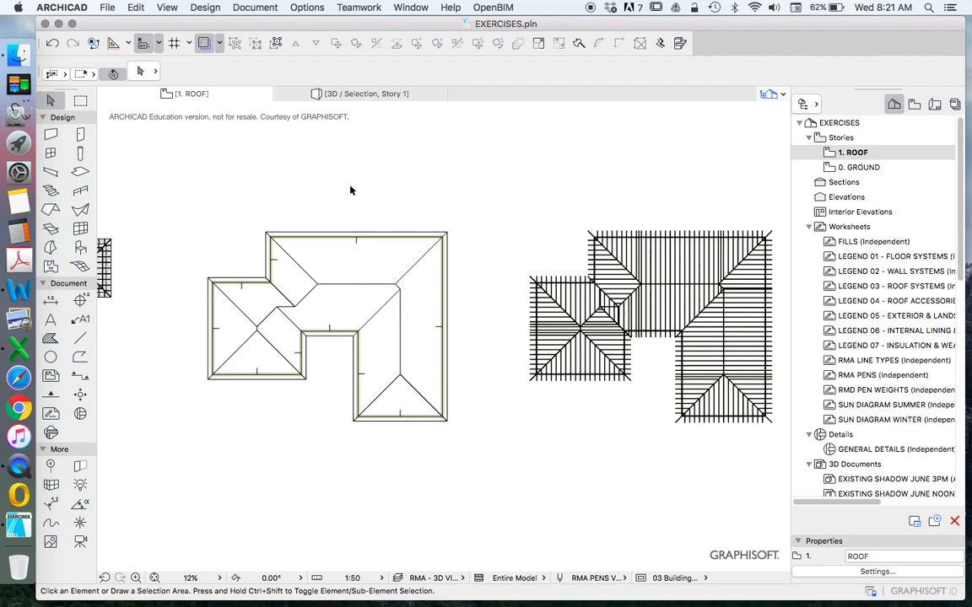
{"action": "left_click", "coordinate": [389, 269]}
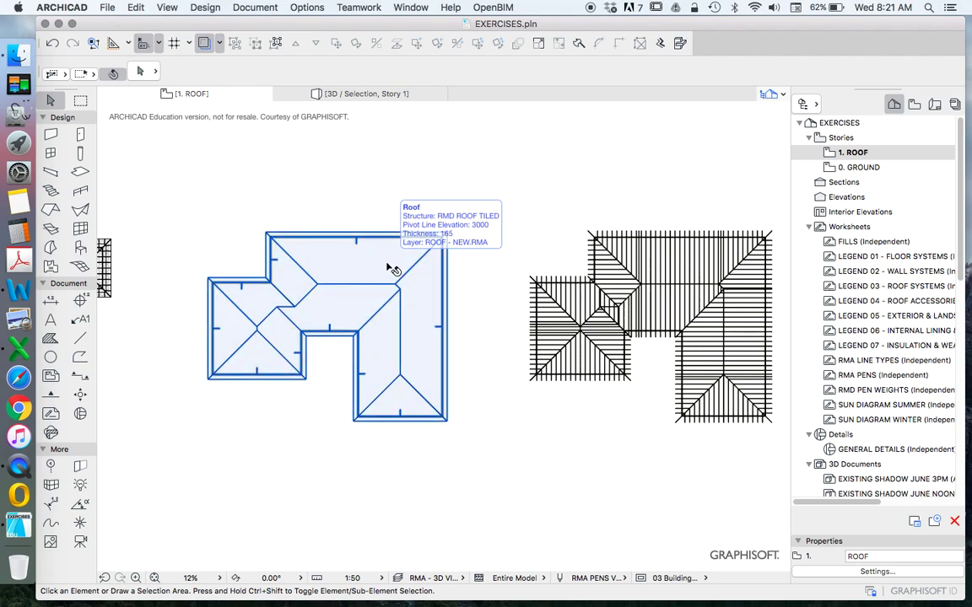
{"action": "left_click", "coordinate": [321, 196]}
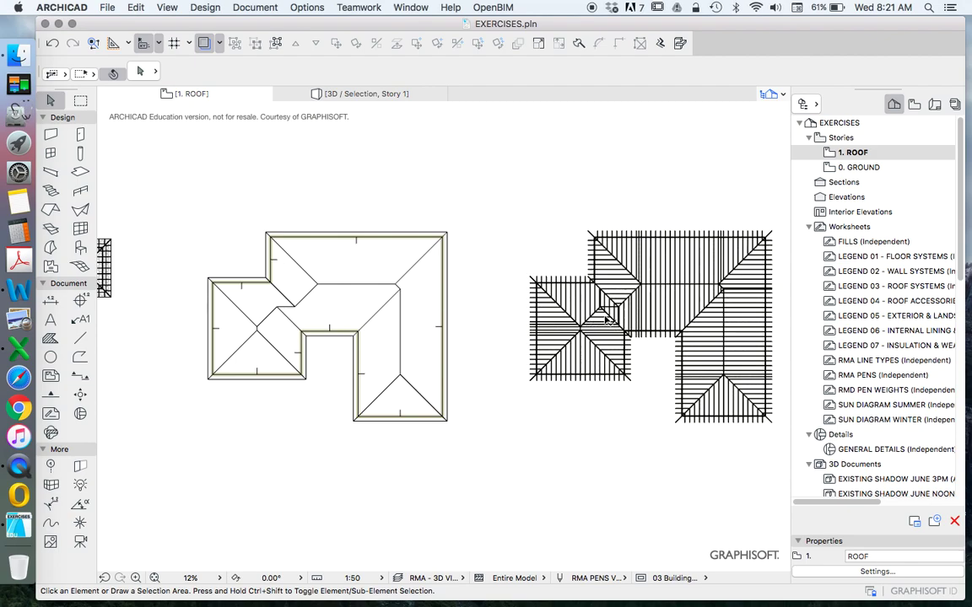
{"action": "left_click", "coordinate": [347, 287]}
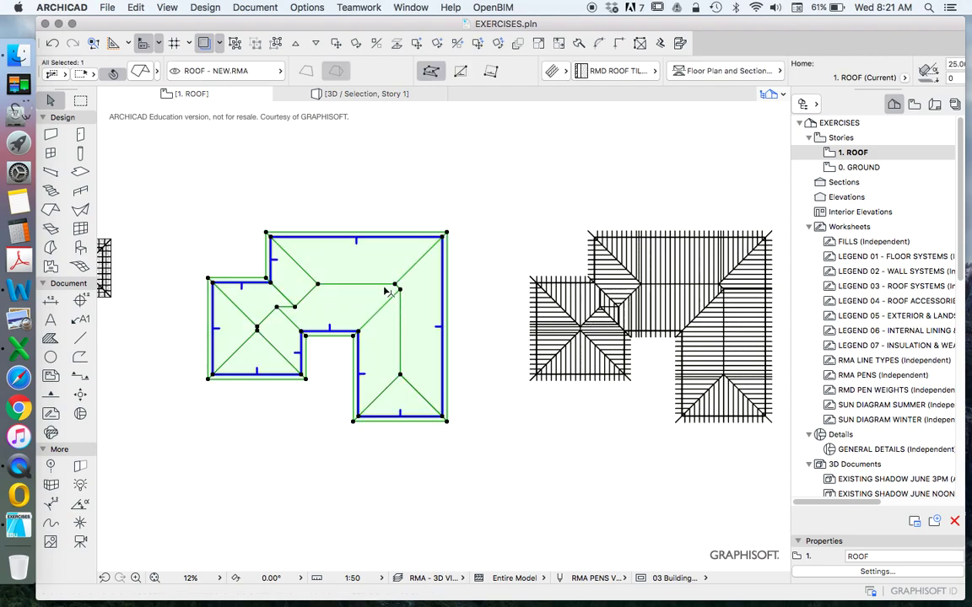
{"action": "left_click", "coordinate": [653, 277]}
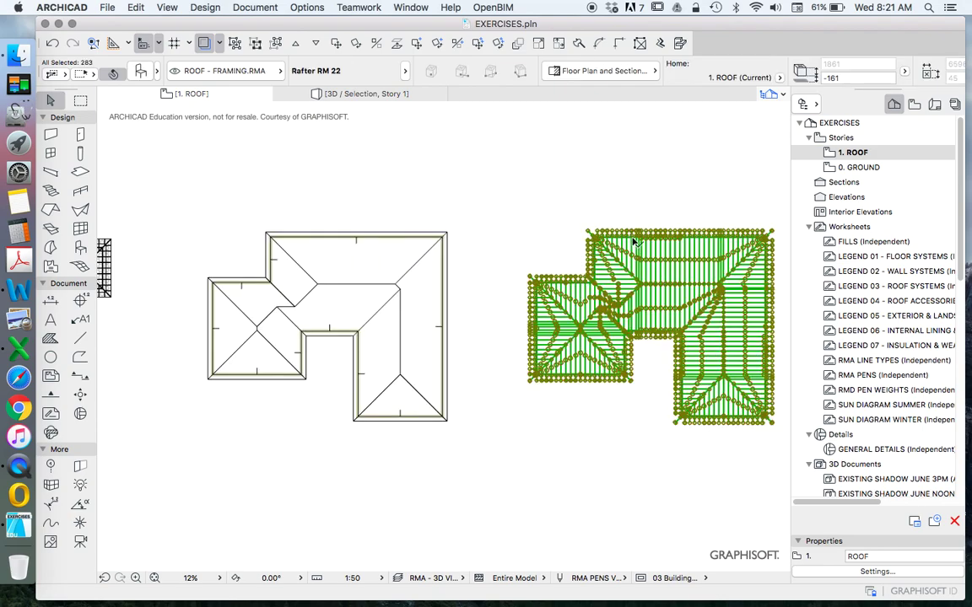
{"action": "left_click", "coordinate": [499, 293]}
{"action": "left_click", "coordinate": [383, 292]}
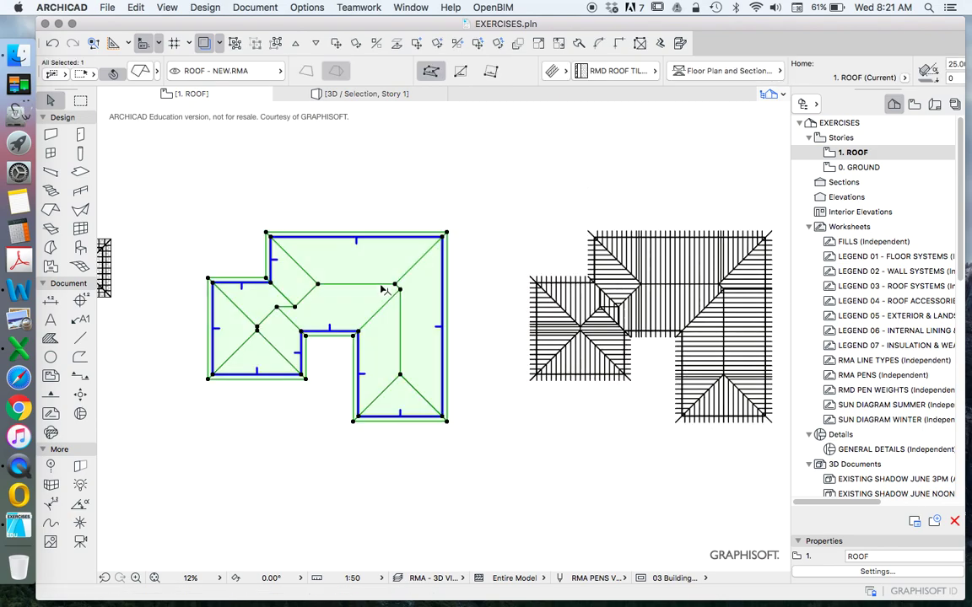
Step: Open Design > Roof Extras > RoofMaker > Roof Wizard for the selected roof
{"action": "left_click", "coordinate": [210, 8]}
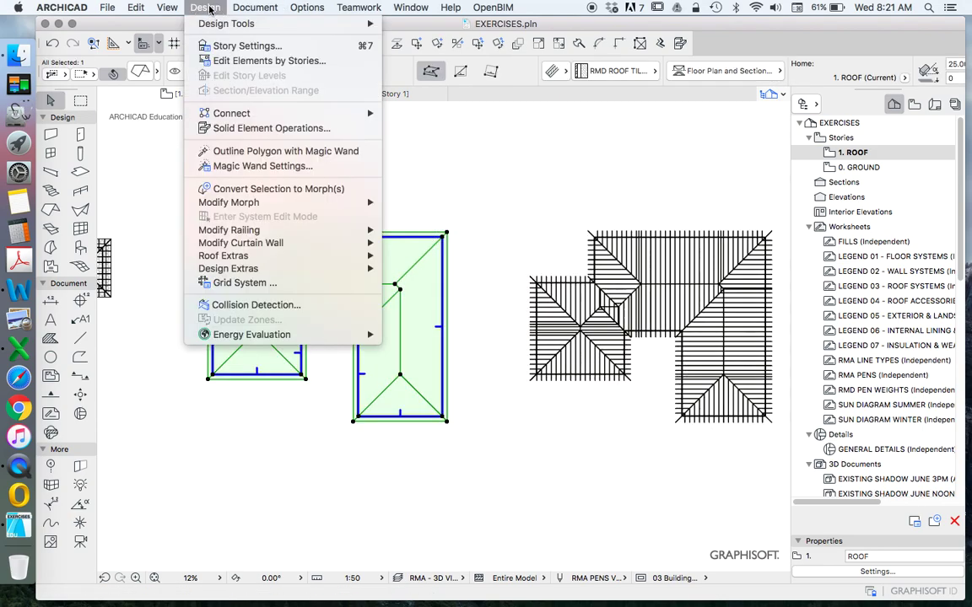
{"action": "mouse_move", "coordinate": [297, 261]}
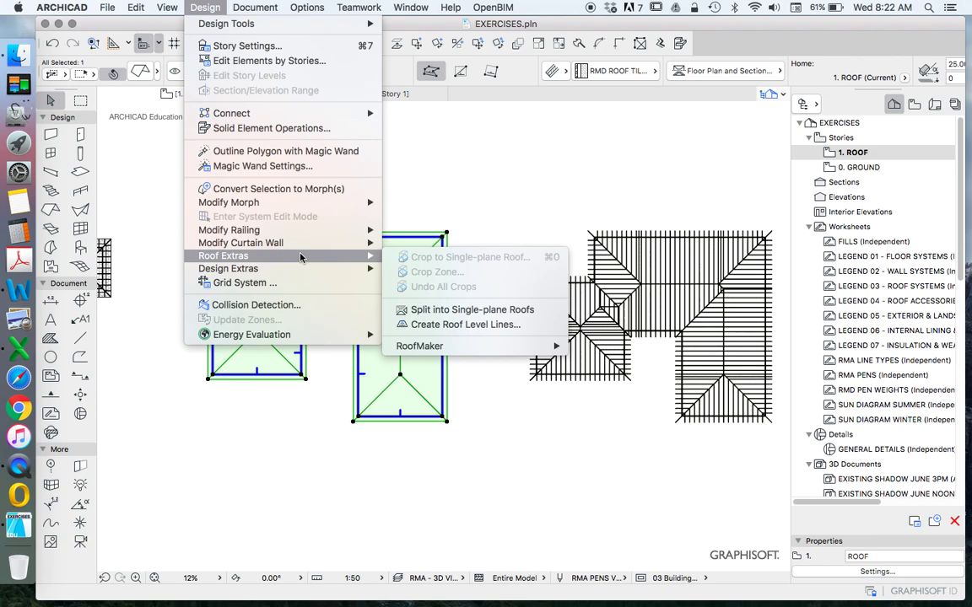
{"action": "mouse_move", "coordinate": [505, 349]}
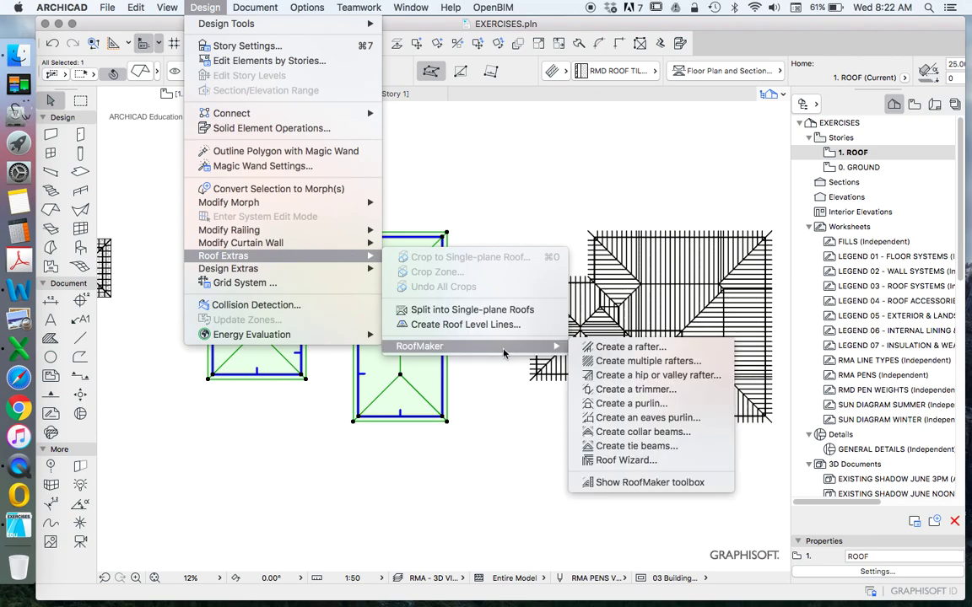
{"action": "left_click", "coordinate": [643, 463]}
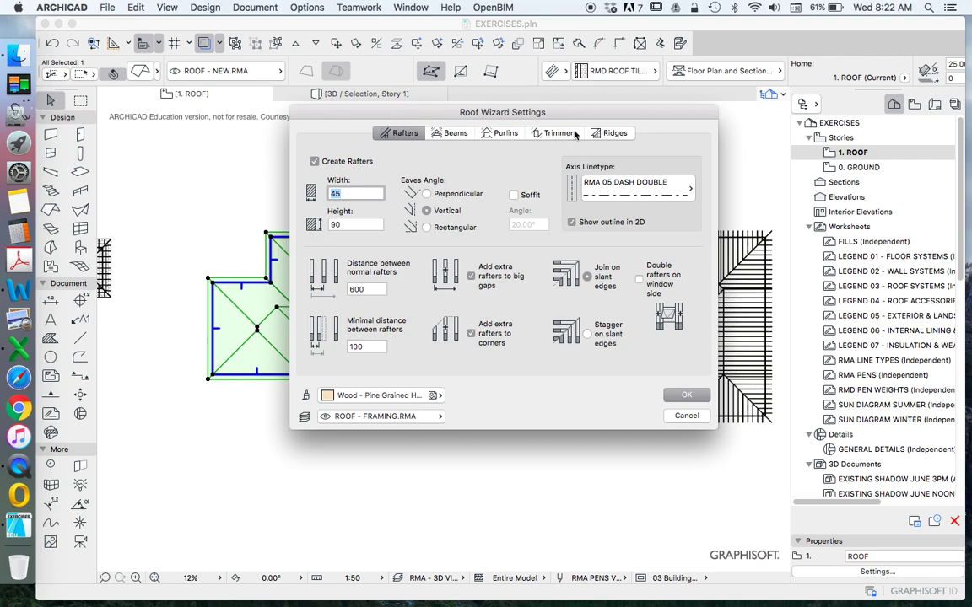
Step: Review the Roof Wizard tabs and generate 45×90 rafters at 600 spacing with hips, valleys and purlins
{"action": "left_click", "coordinate": [506, 133]}
{"action": "left_click", "coordinate": [559, 132]}
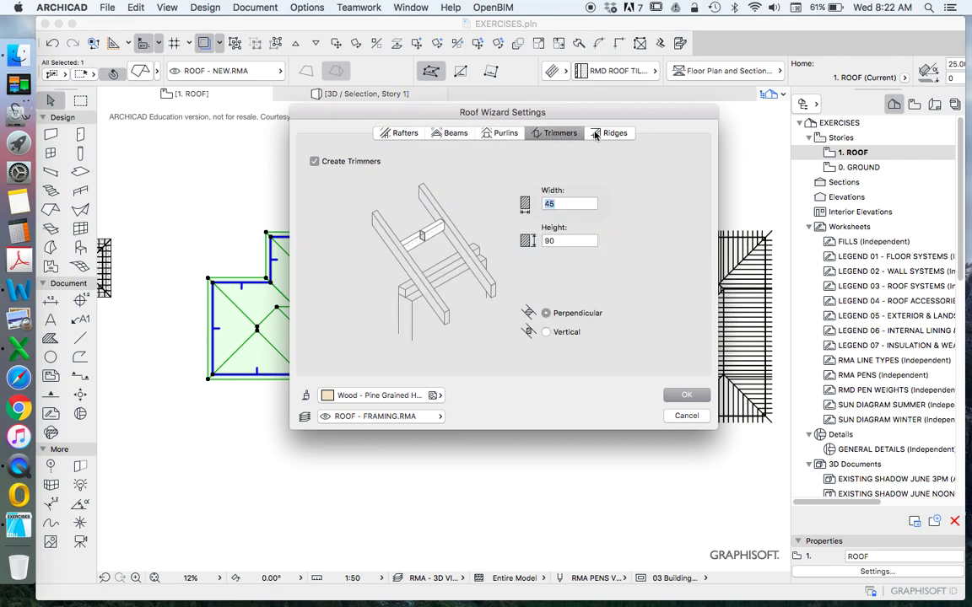
{"action": "left_click", "coordinate": [618, 134]}
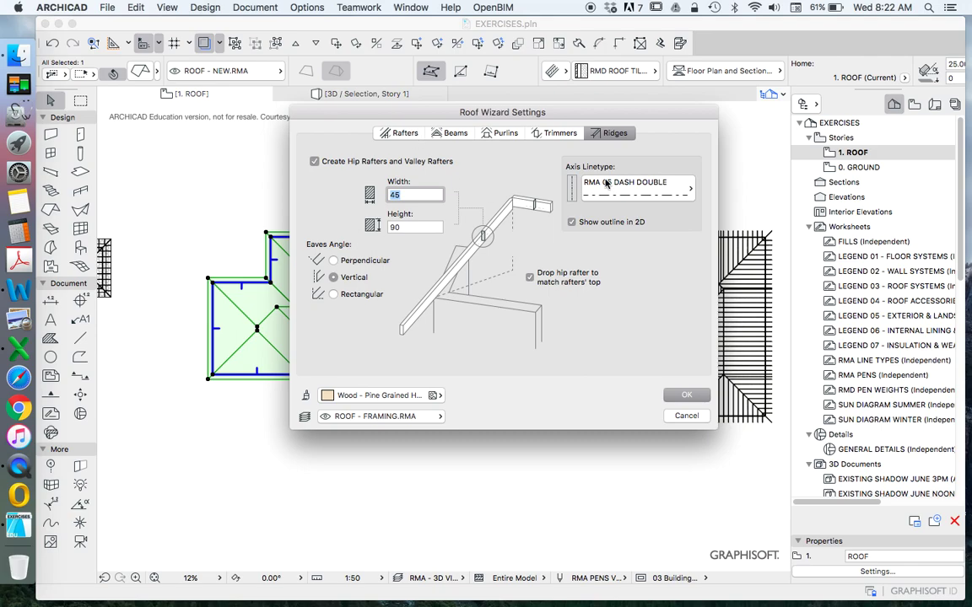
{"action": "left_click", "coordinate": [396, 132]}
{"action": "left_click", "coordinate": [454, 134]}
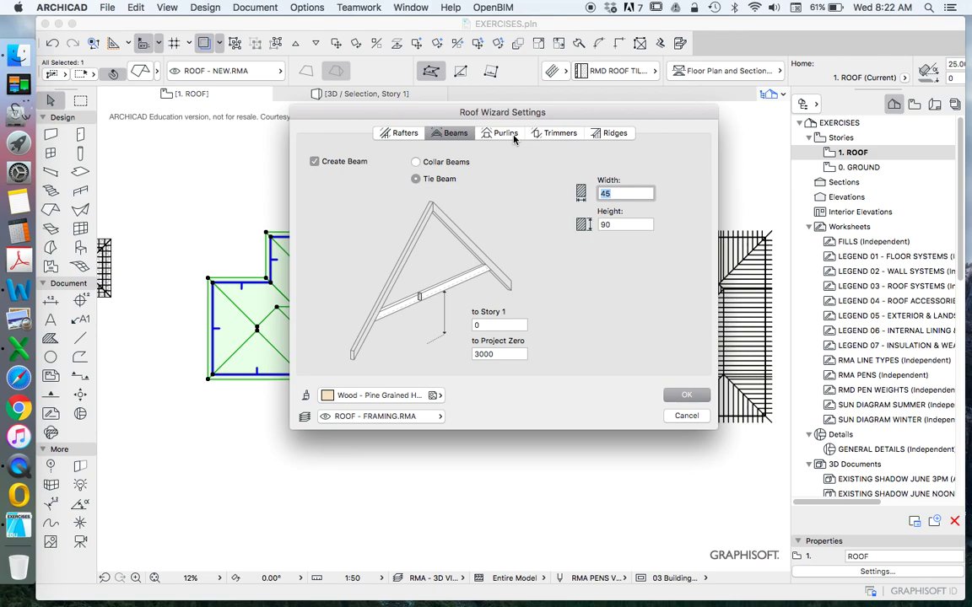
{"action": "left_click", "coordinate": [510, 135]}
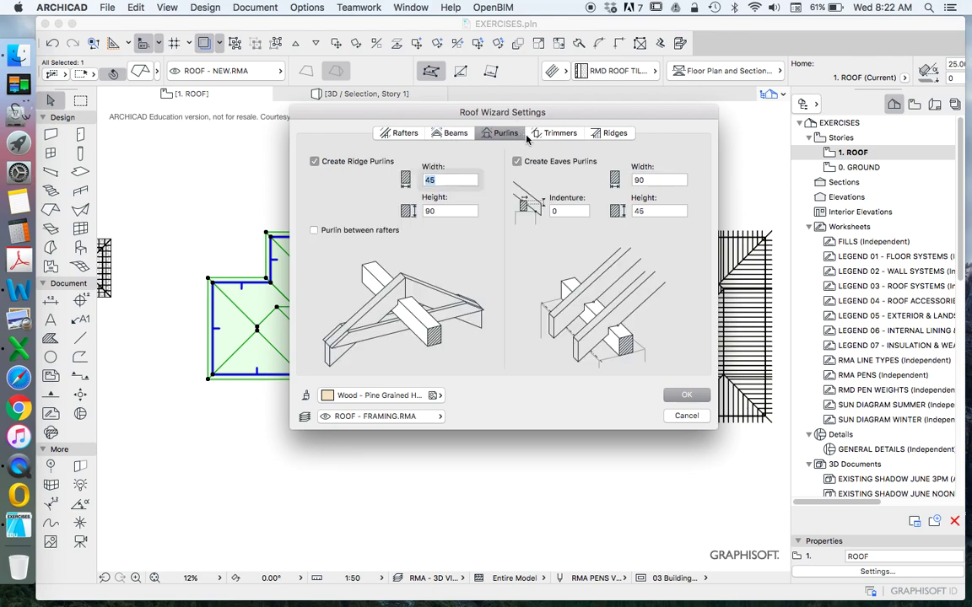
{"action": "left_click", "coordinate": [687, 398]}
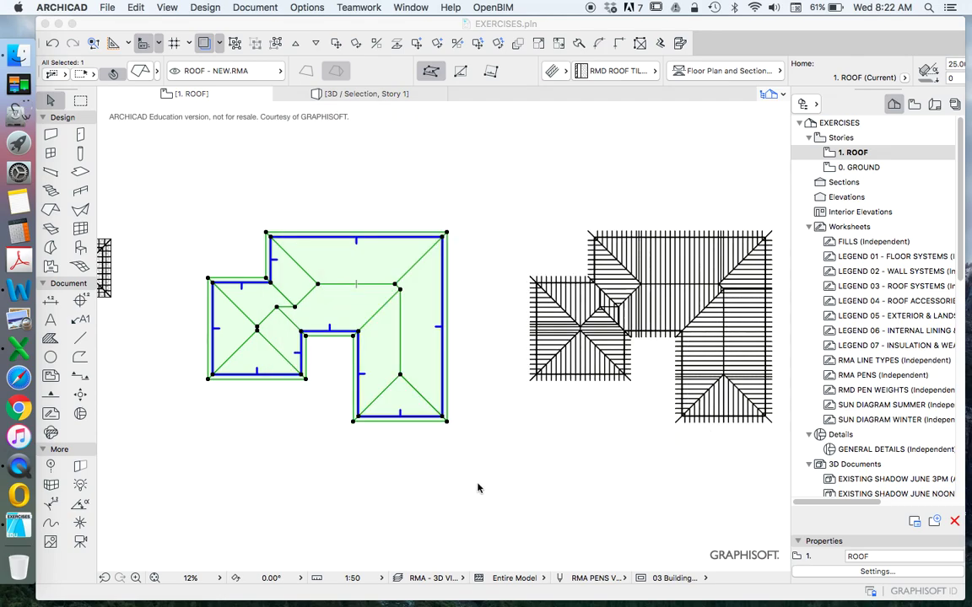
Step: Show the left roof together with its new framing alone in 3D
{"action": "left_click", "coordinate": [479, 204]}
{"action": "left_click", "coordinate": [405, 278]}
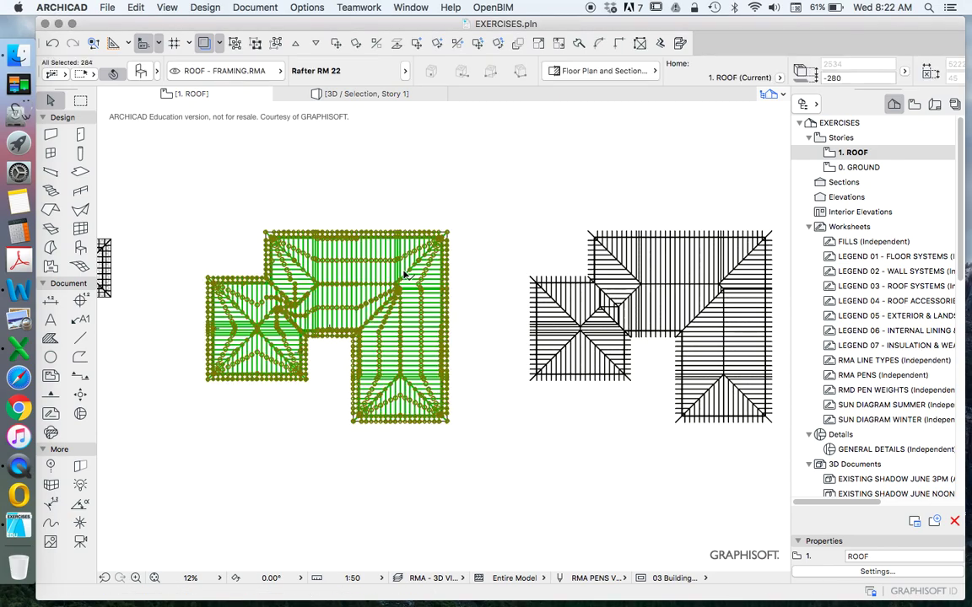
{"action": "right_click", "coordinate": [375, 163]}
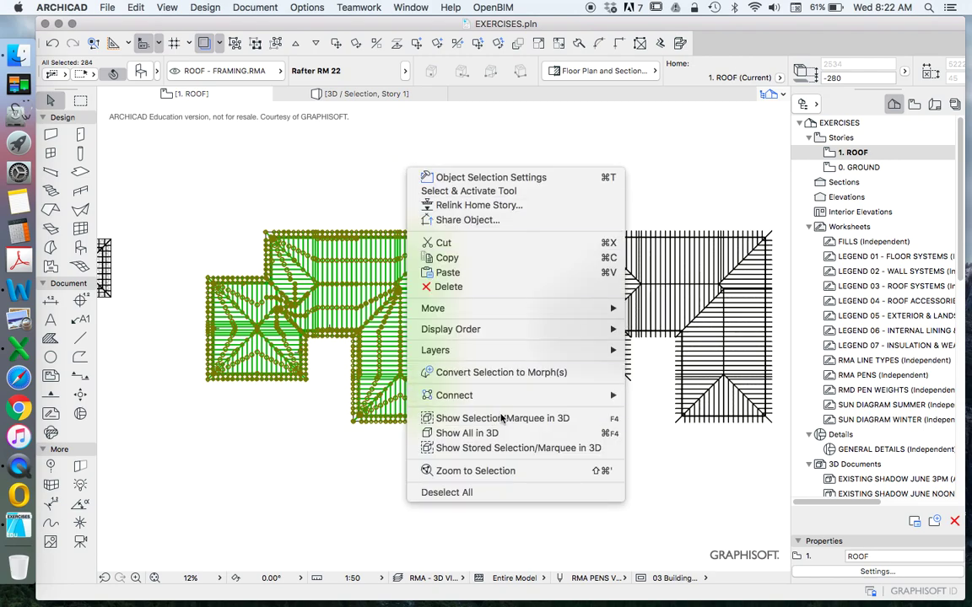
{"action": "left_click", "coordinate": [753, 483]}
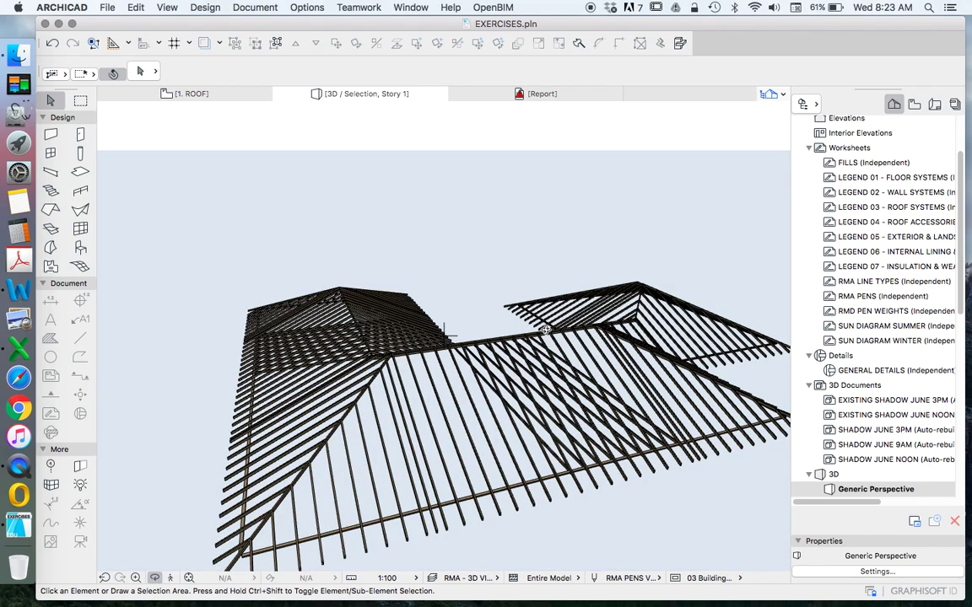
Step: Orbit around the rafter framing from low, elevated and oblique angles
{"action": "middle_click_drag", "start_coordinate": [363, 480], "coordinate": [390, 365], "text": "shift"}
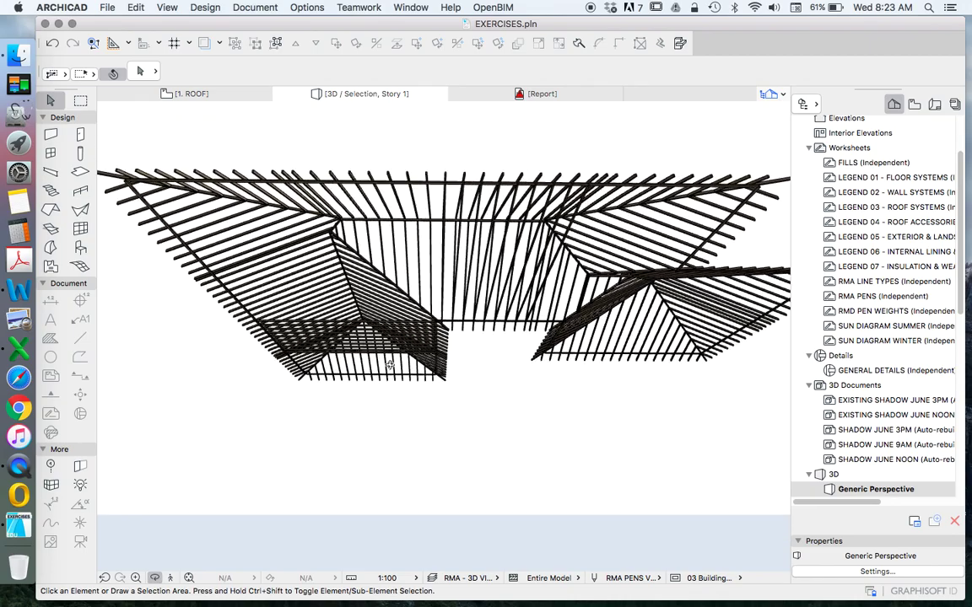
{"action": "middle_click_drag", "start_coordinate": [476, 251], "coordinate": [397, 402], "text": "shift"}
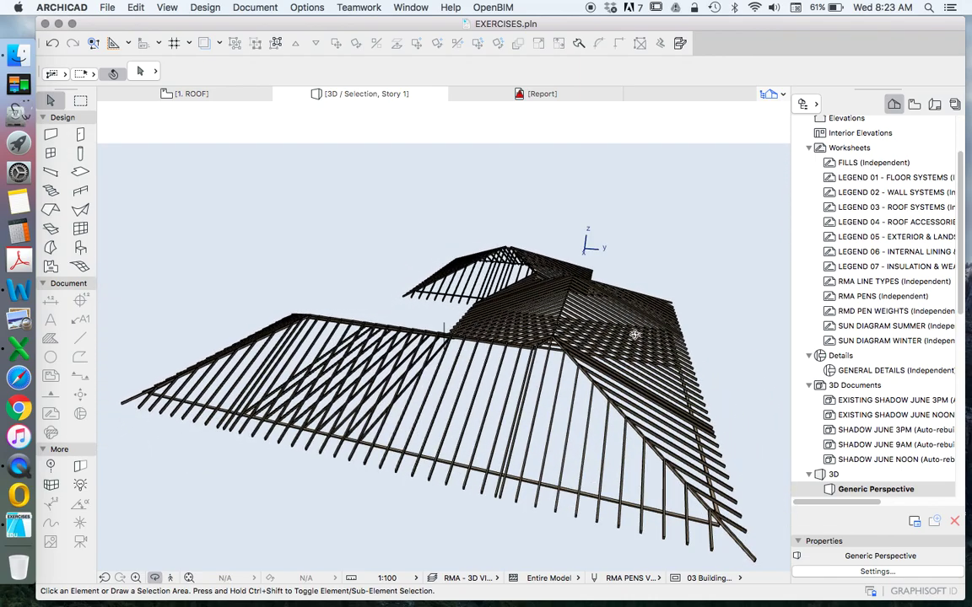
{"action": "middle_click_drag", "start_coordinate": [634, 335], "coordinate": [304, 320], "text": "shift"}
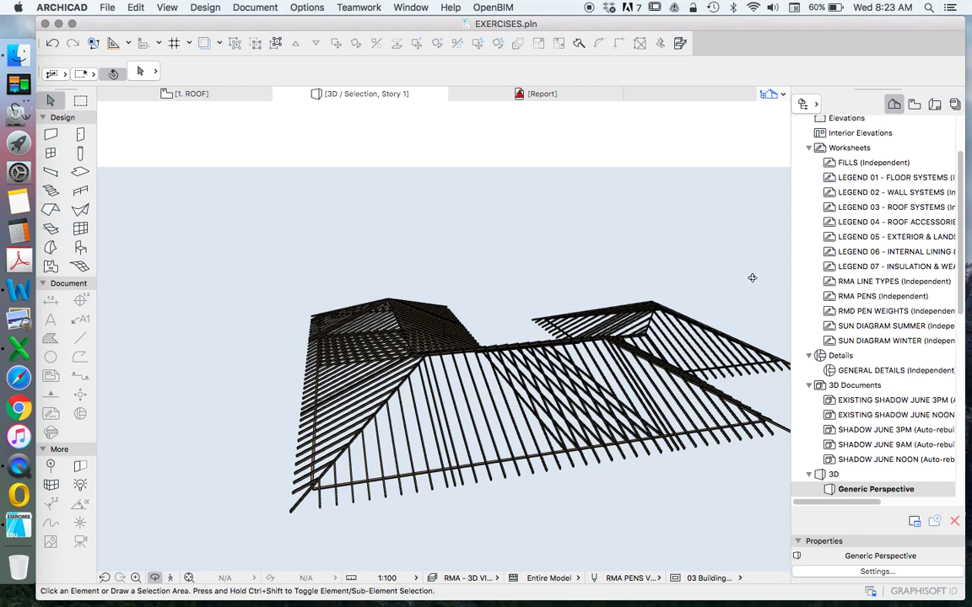
{"action": "scroll", "coordinate": [852, 270], "scroll_direction": "up", "scroll_amount": 3}
{"action": "left_click", "coordinate": [835, 166]}
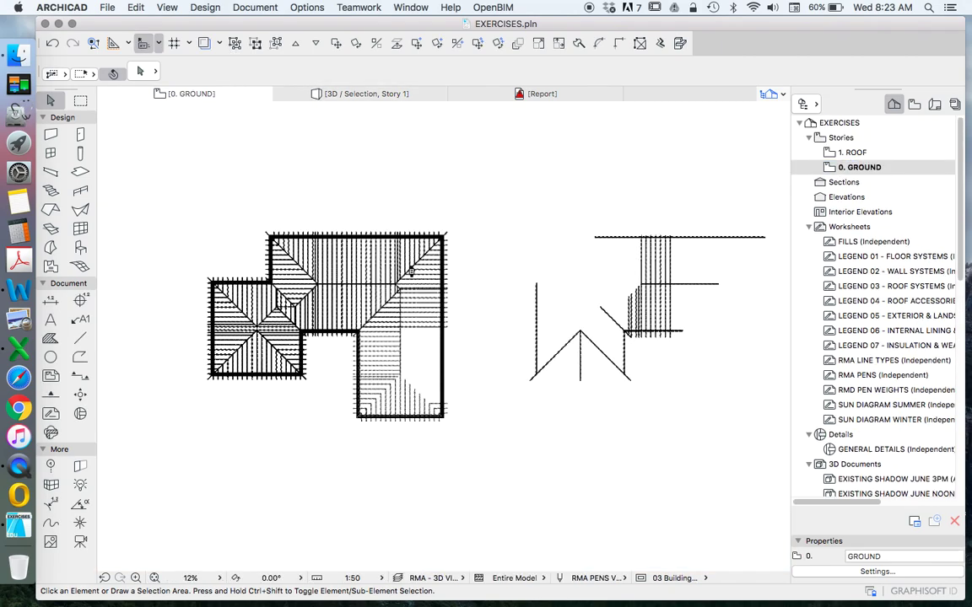
Step: Switch to the 0. GROUND plan and zoom to compare the new rafter framing with the example roof
{"action": "scroll", "coordinate": [379, 325], "scroll_direction": "down", "scroll_amount": 2}
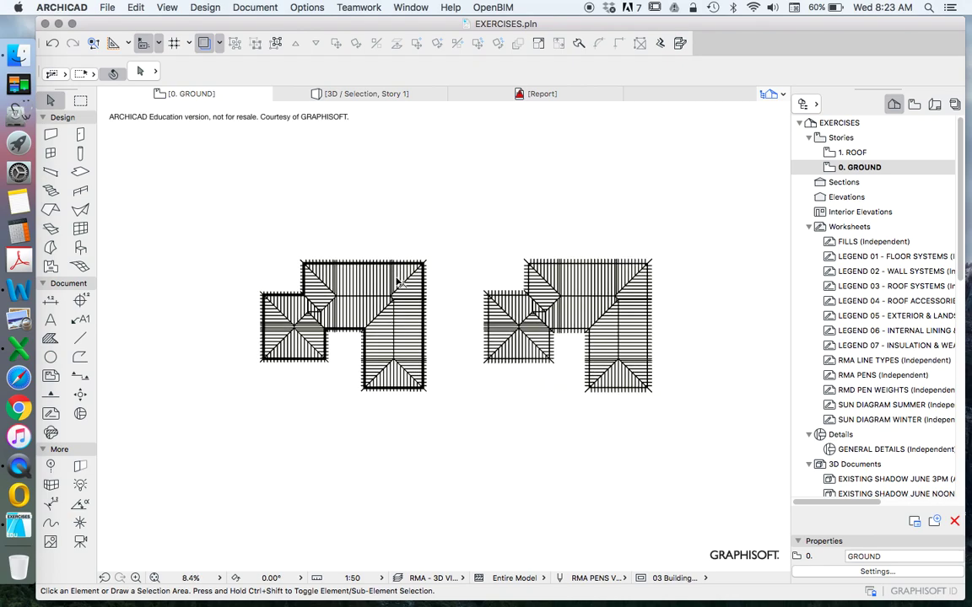
{"action": "scroll", "coordinate": [405, 278], "scroll_direction": "up", "scroll_amount": 1}
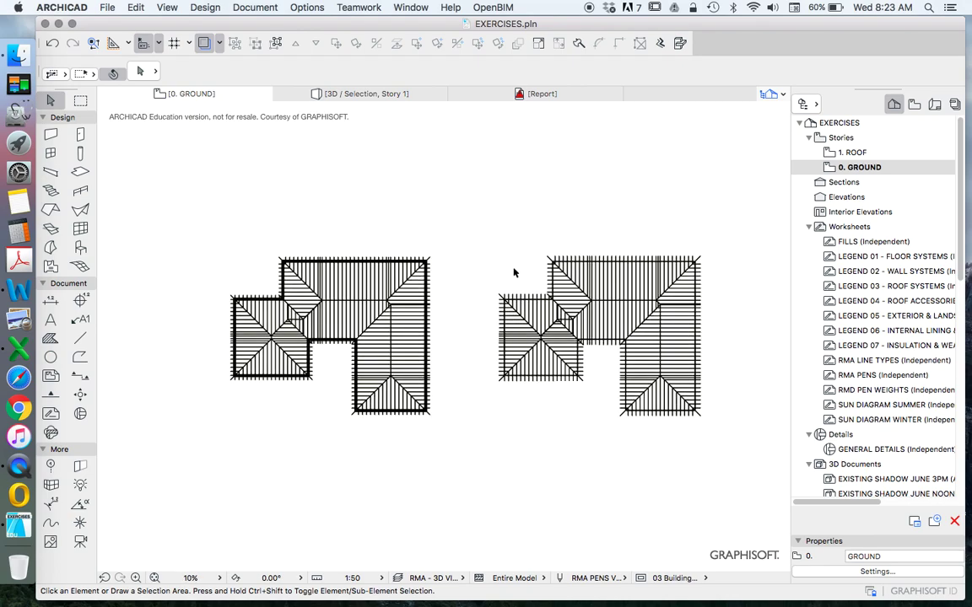
{"action": "left_click", "coordinate": [459, 237]}
{"action": "left_click", "coordinate": [475, 262]}
{"action": "scroll", "coordinate": [353, 312], "scroll_direction": "up", "scroll_amount": 5}
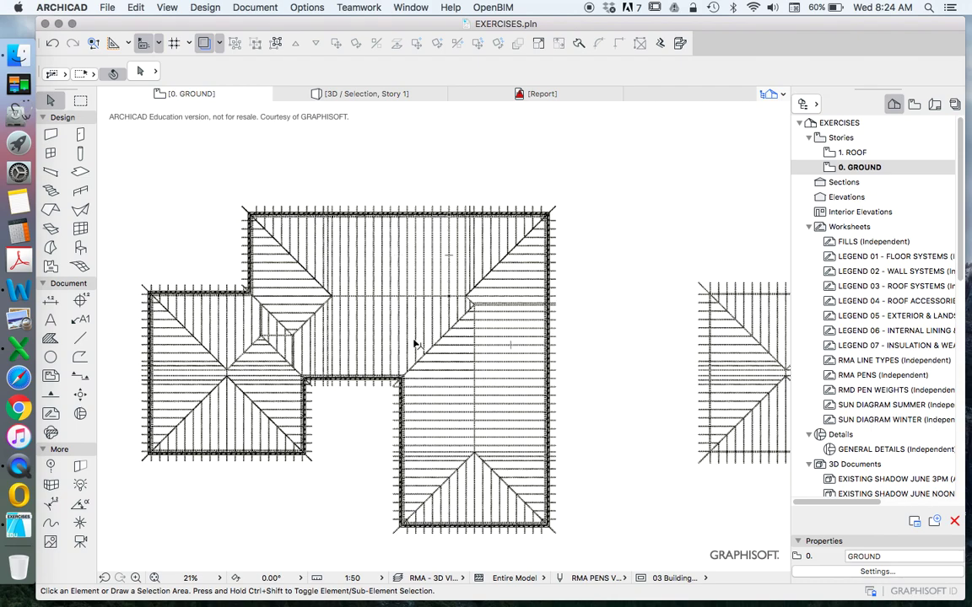
{"action": "scroll", "coordinate": [445, 304], "scroll_direction": "down", "scroll_amount": 4}
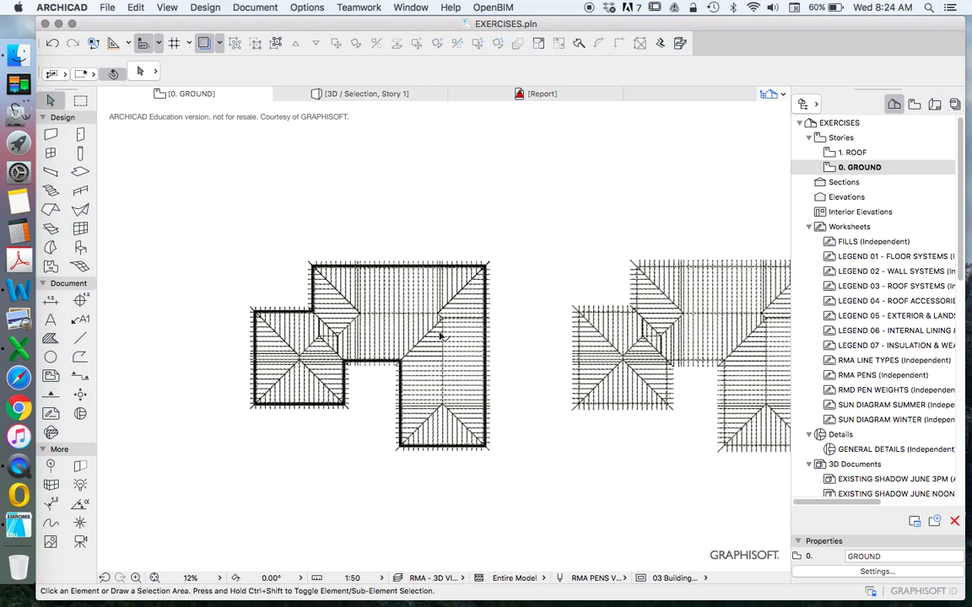